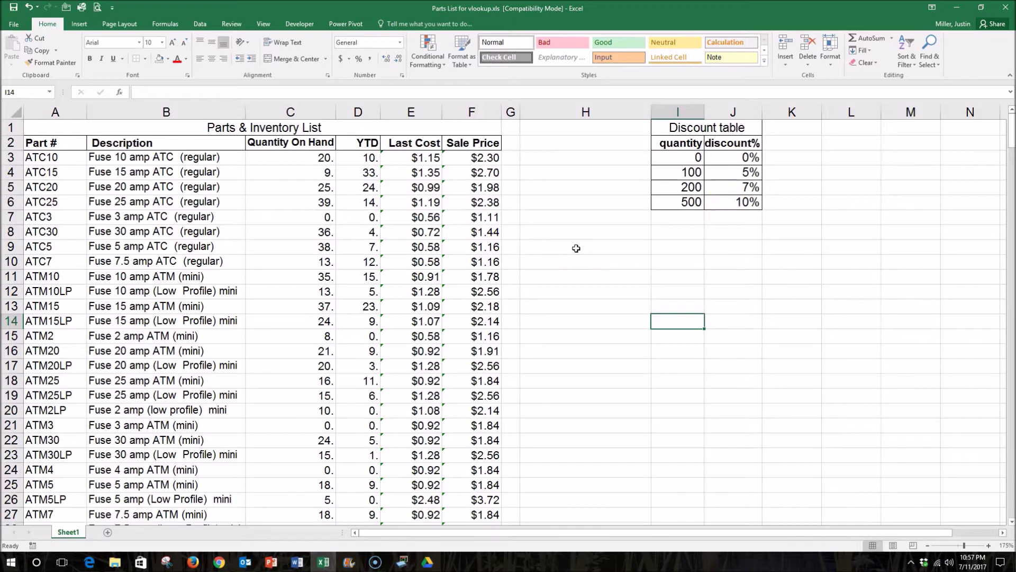
# - Label cells H9 and H10 'Part Number' and 'Quantity:'
pyautogui.click(576, 249)
pyautogui.write('Par')
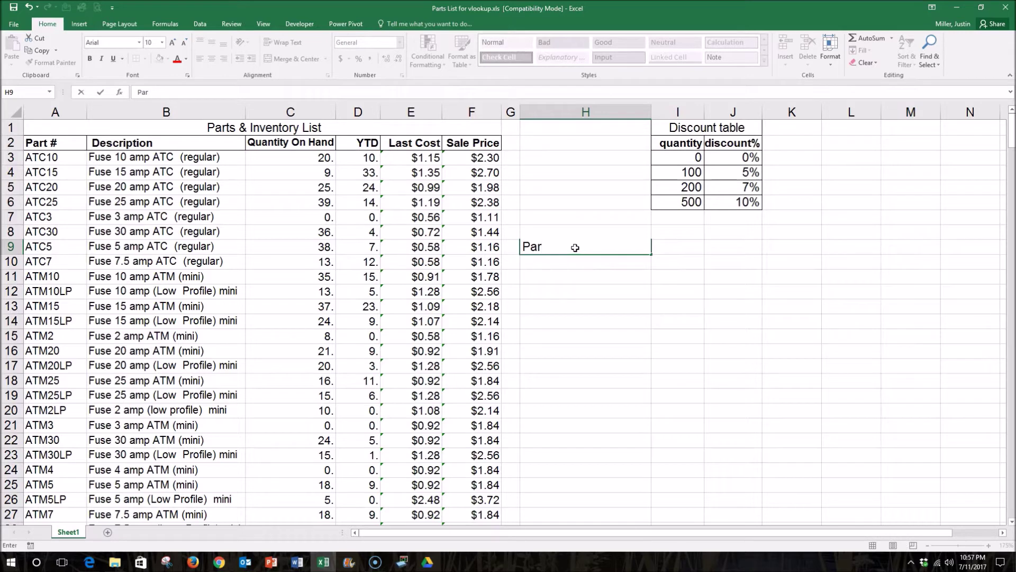
pyautogui.write(' Number')
pyautogui.press('Return')
pyautogui.write('Quantity:')
pyautogui.press('Return')
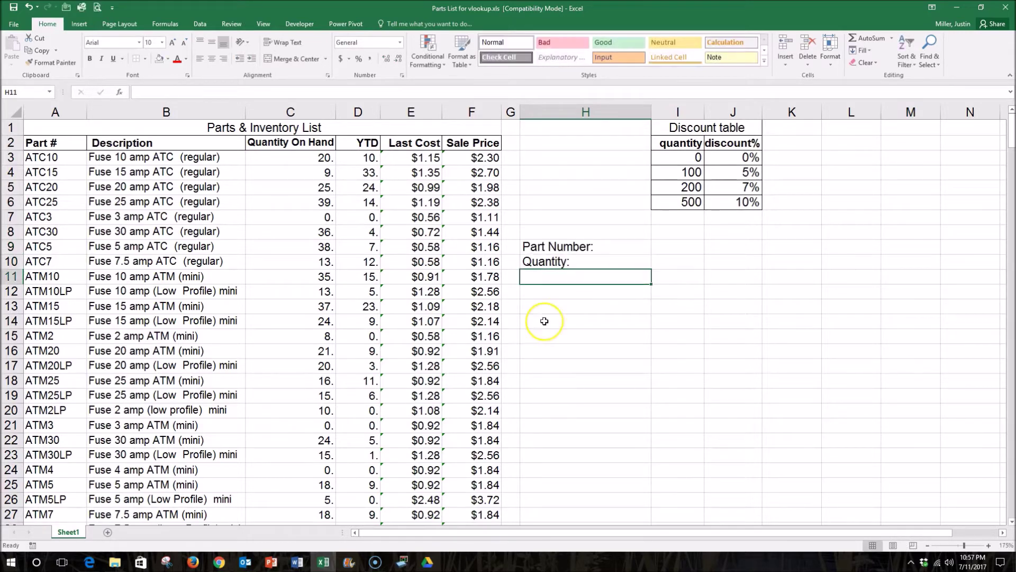
# - Enter result labels Description:, QOH, Cost: and Sale Price in H14:H17
pyautogui.click(545, 322)
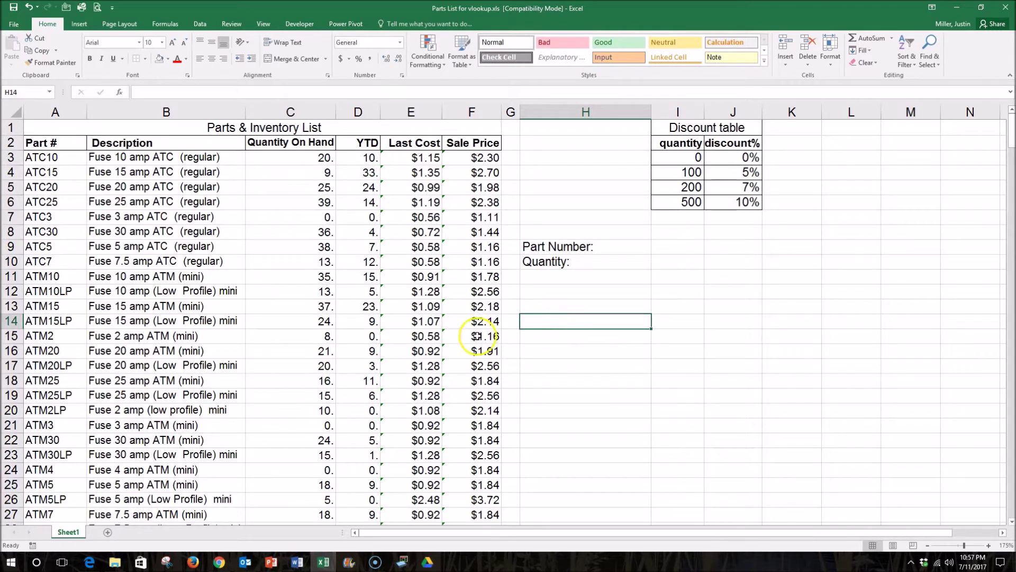
pyautogui.write('Description:')
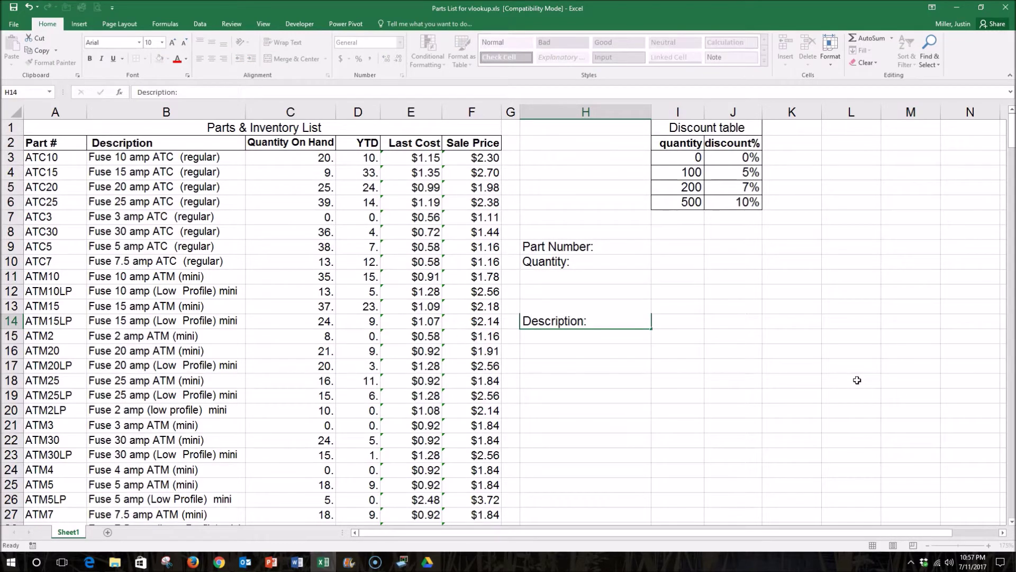
pyautogui.press('Return')
pyautogui.write('QOH')
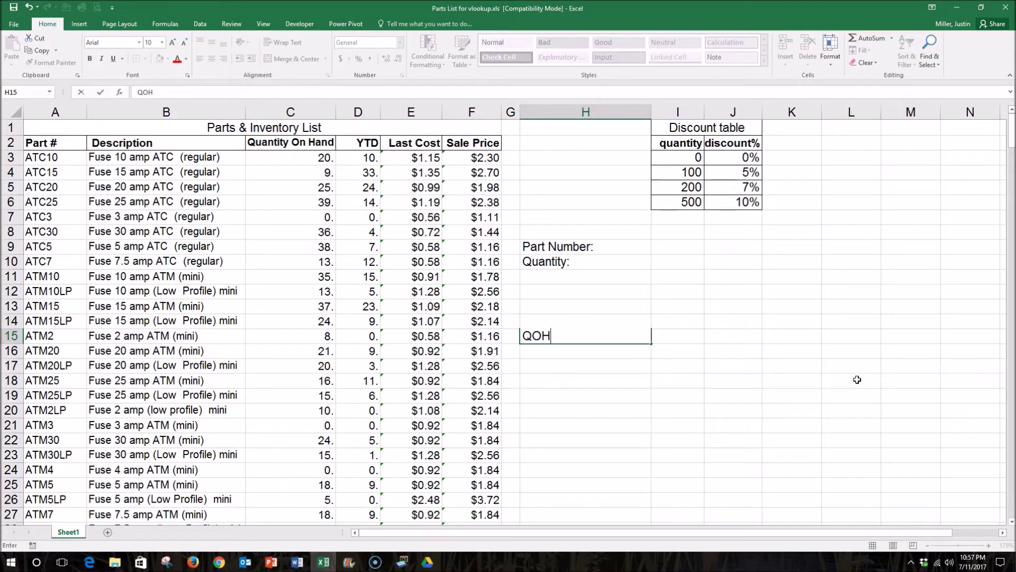
pyautogui.press('Return')
pyautogui.write('Cost:')
pyautogui.press('Return')
pyautogui.write('Sal')
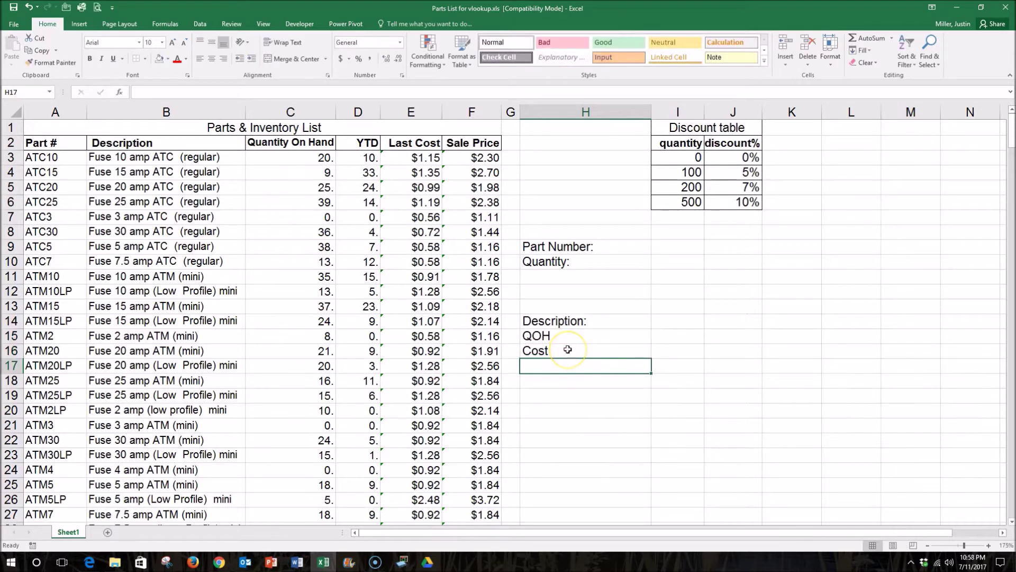
pyautogui.write('e Price')
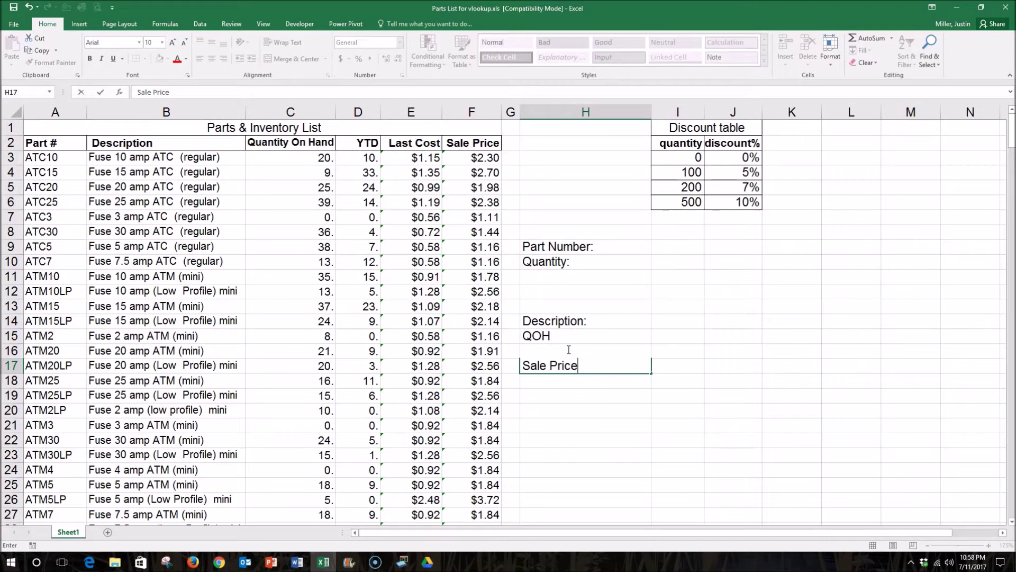
pyautogui.press('Return')
# - Enter labels Discount %, Discount $, Final Sale Price and Profit in H18:H21
pyautogui.write('Discount %')
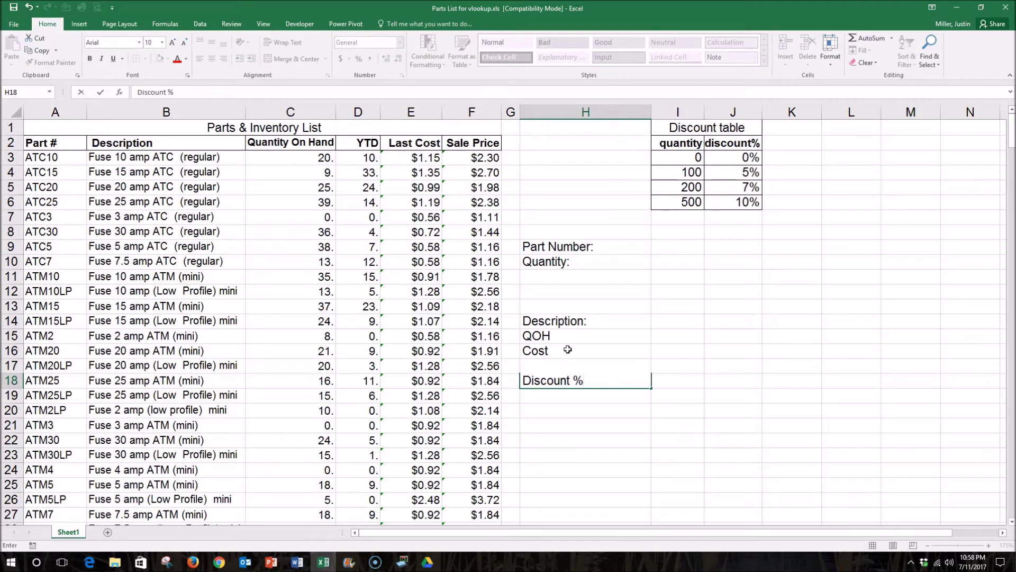
pyautogui.press('Return')
pyautogui.write('D')
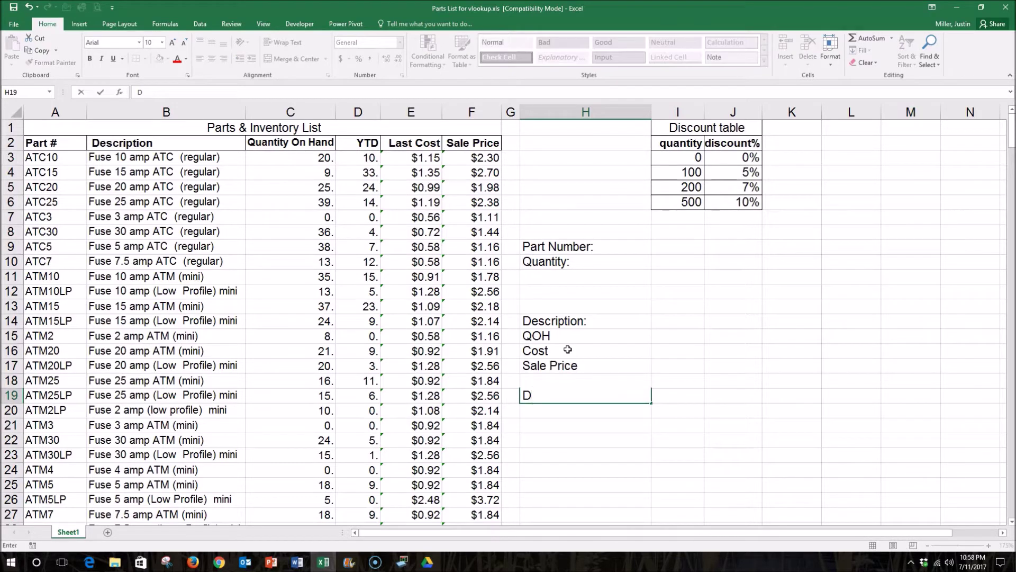
pyautogui.write('iscount $')
pyautogui.press('Return')
pyautogui.write('Final Sale Price')
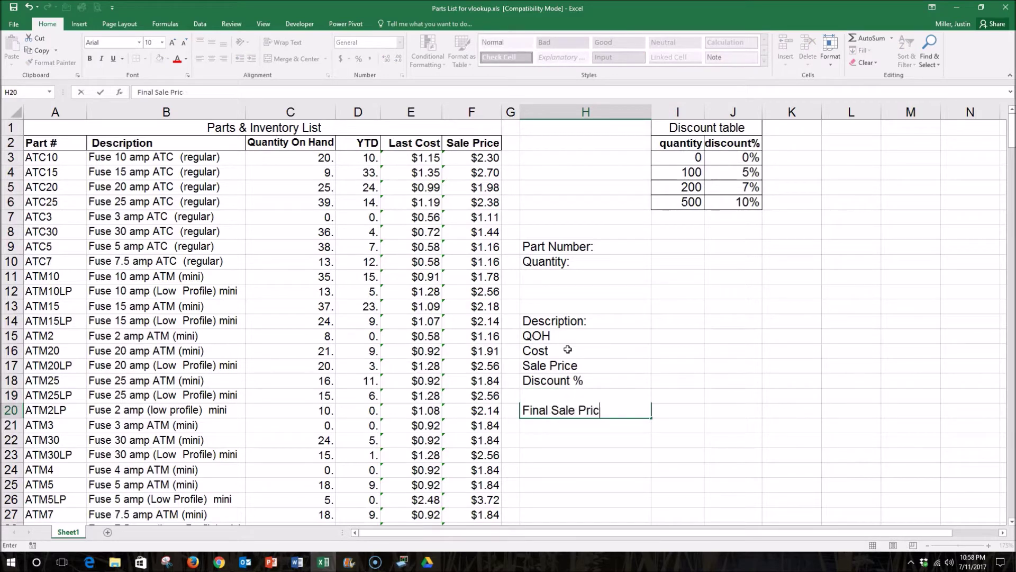
pyautogui.press('Return')
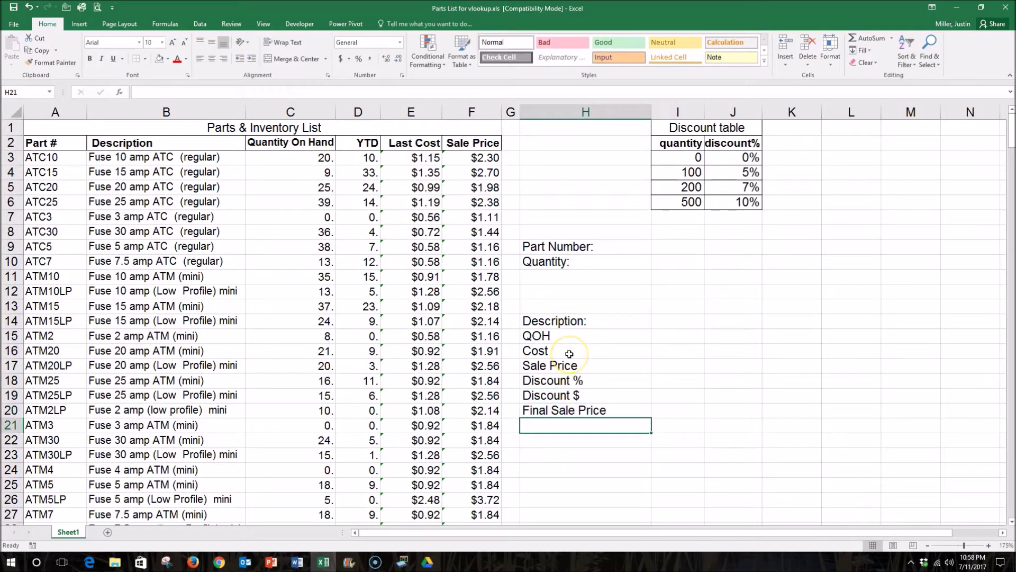
pyautogui.write('Profit')
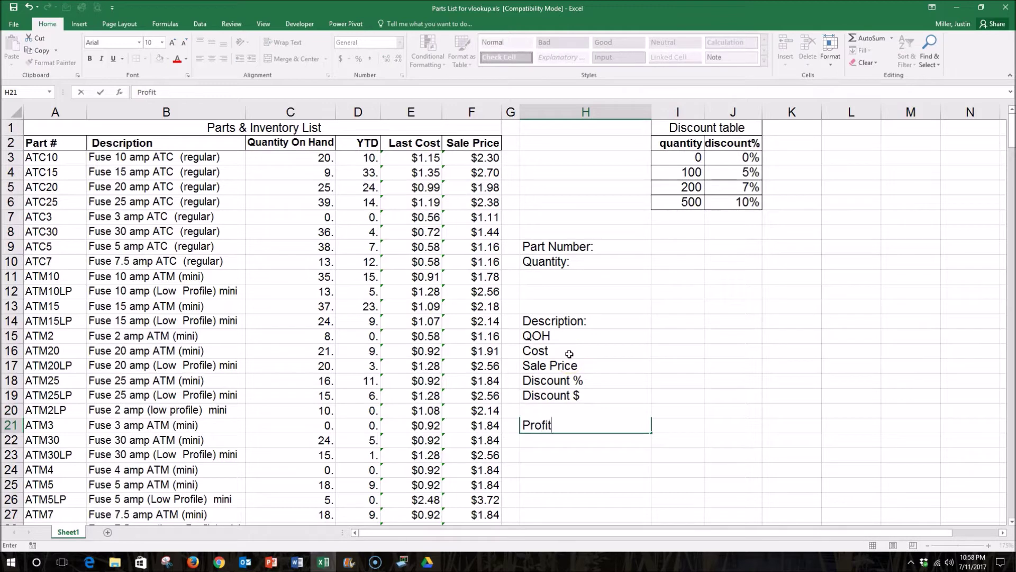
pyautogui.press('Return')
# - Fill input cells I9:I10 yellow and result cells I14:I21 light blue
pyautogui.moveTo(677, 247); pyautogui.dragTo(678, 262)
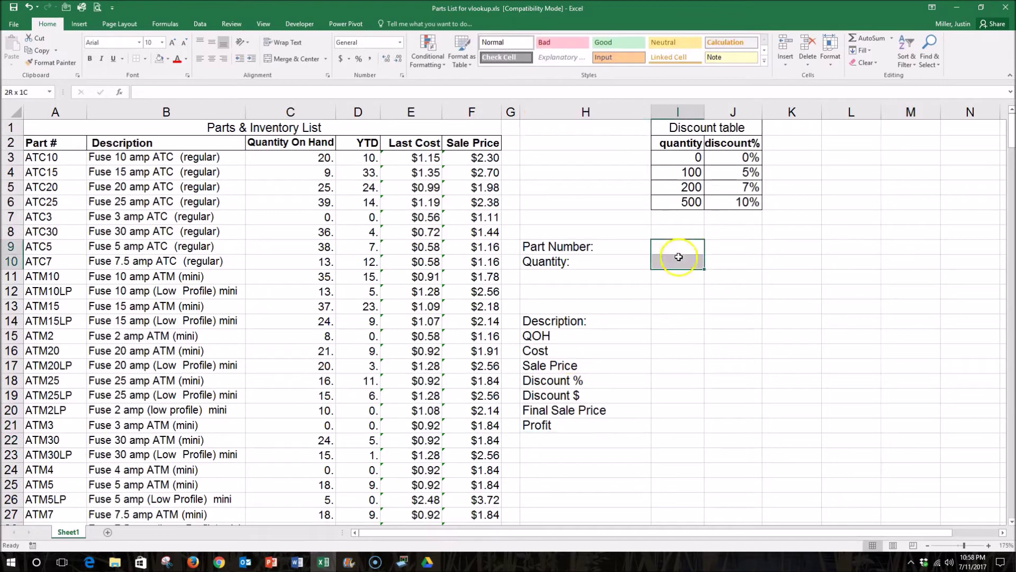
pyautogui.click(168, 59)
pyautogui.click(187, 142)
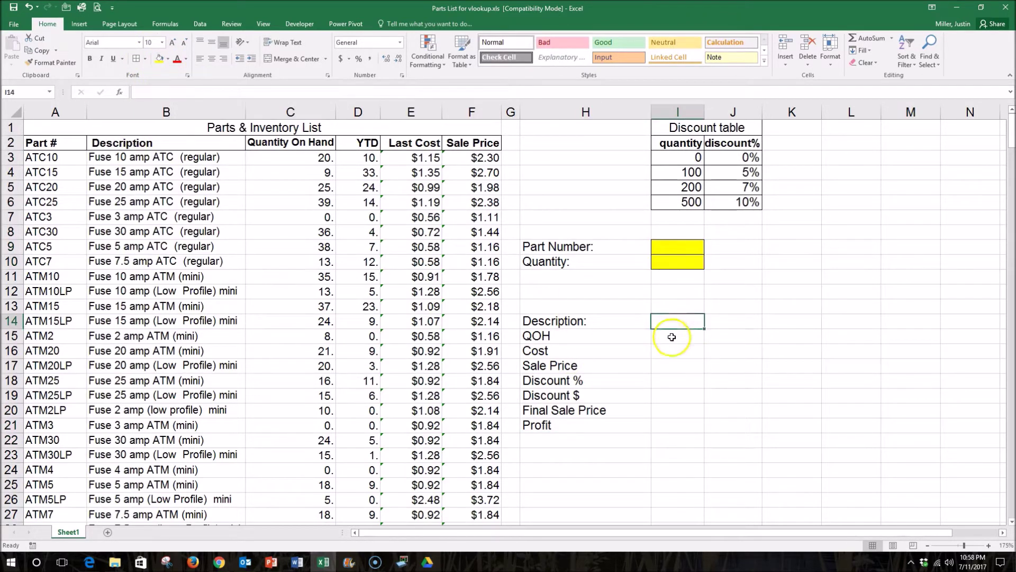
pyautogui.moveTo(677, 320); pyautogui.dragTo(678, 425)
pyautogui.click(203, 43)
# - Widen column I and begin a VLOOKUP formula in cell I14
pyautogui.moveTo(677, 321); pyautogui.dragTo(794, 321)
pyautogui.moveTo(705, 111); pyautogui.dragTo(812, 111)
pyautogui.click(899, 396)
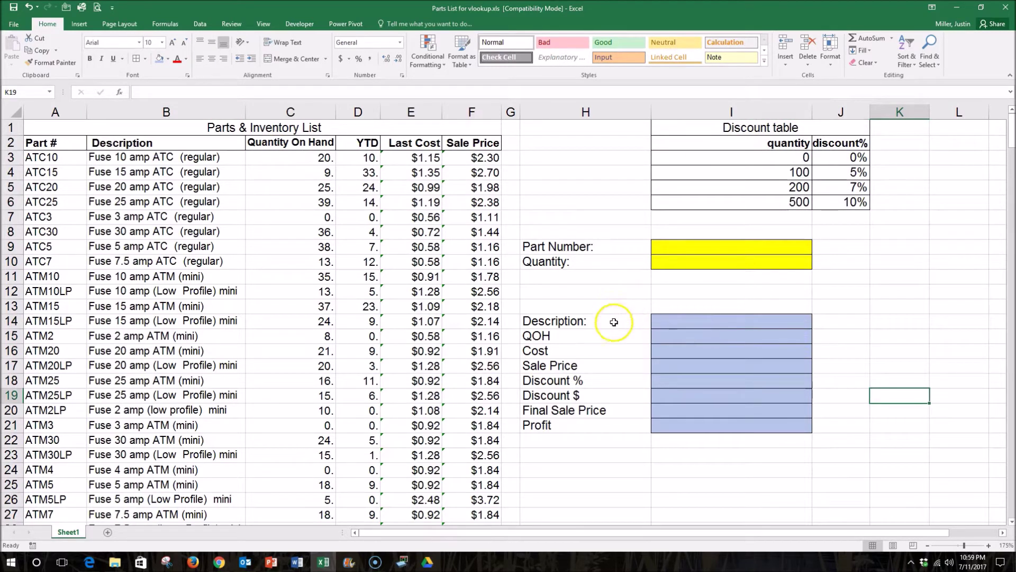
pyautogui.click(665, 325)
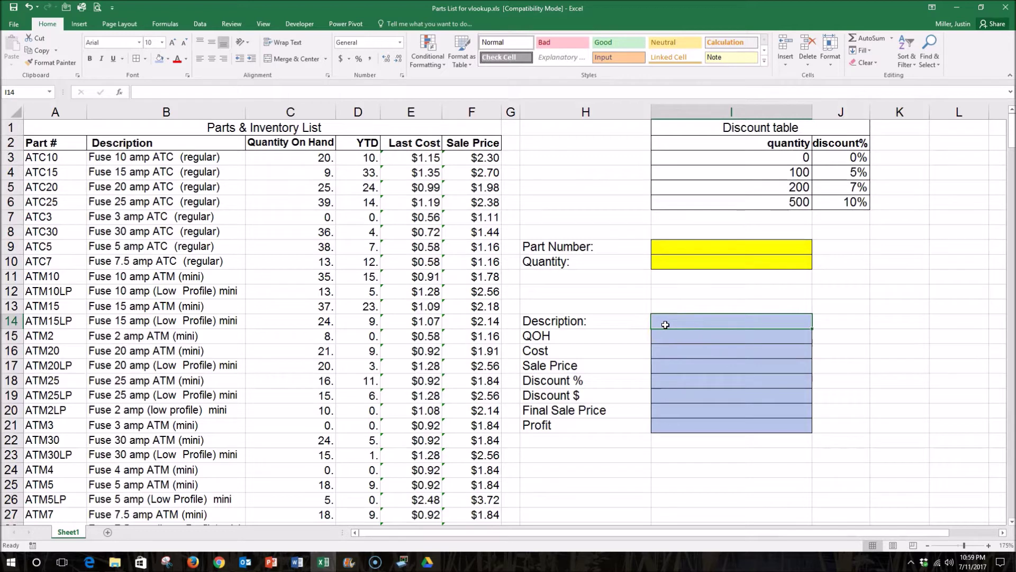
pyautogui.write('=')
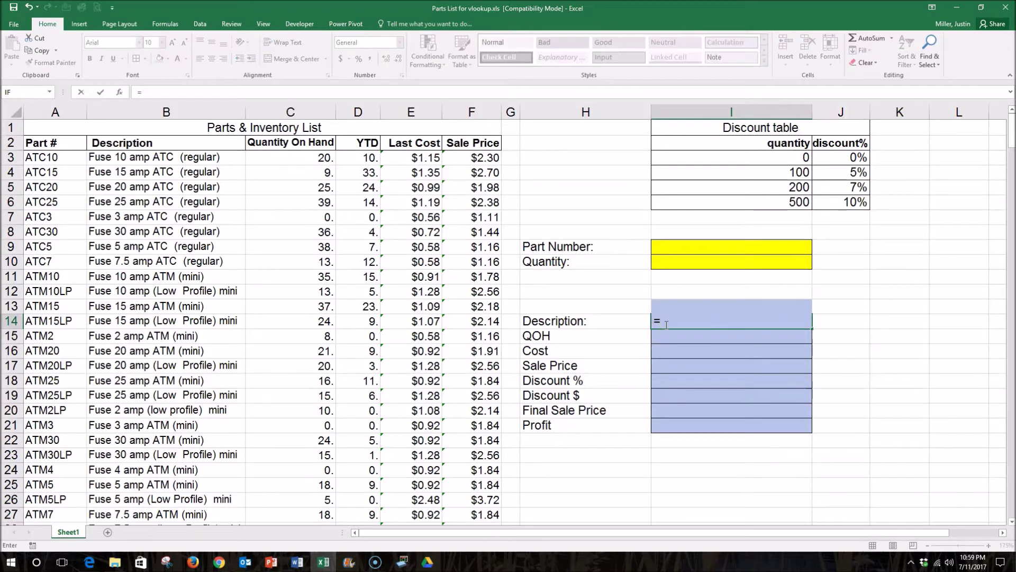
pyautogui.write('vlook')
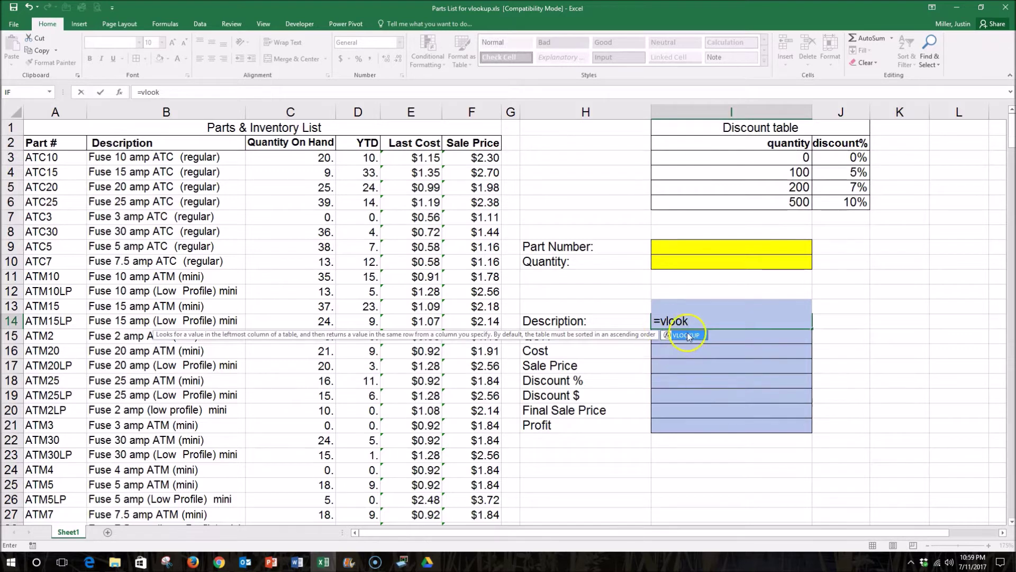
# - Build =VLOOKUP(I9,A3:F3, in I14, using part number I9 as the lookup value
pyautogui.doubleClick(686, 335)
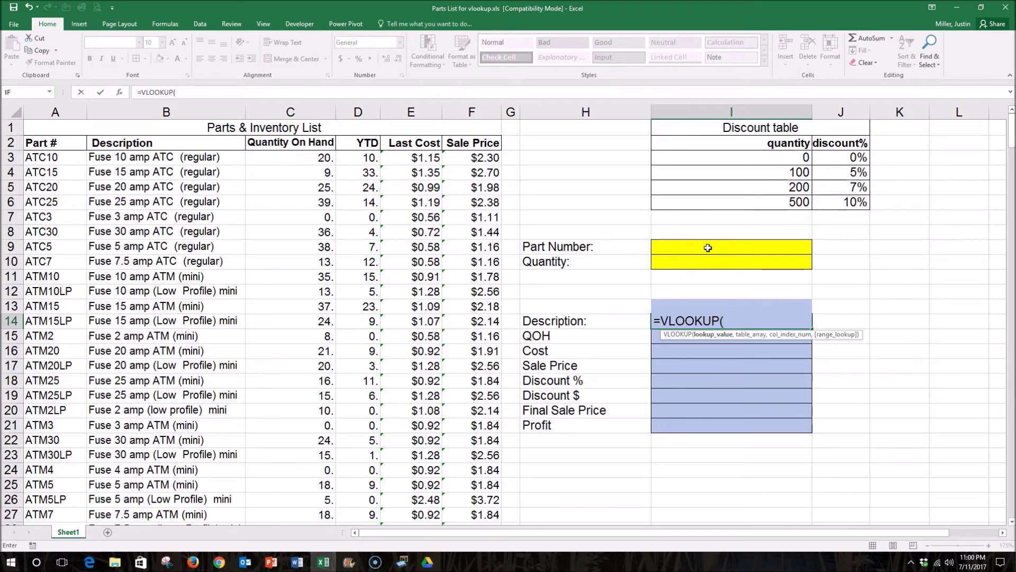
pyautogui.click(707, 247)
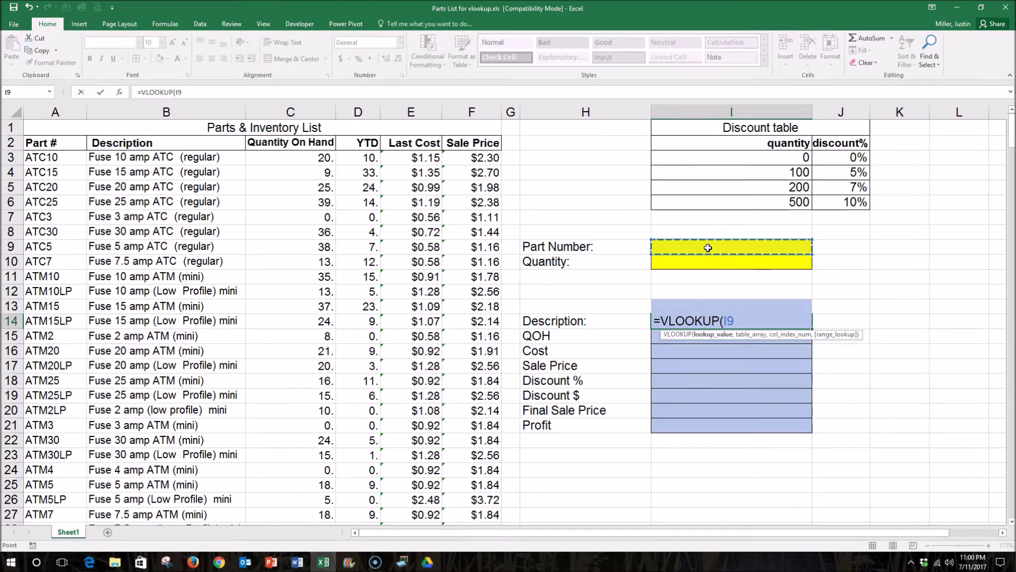
pyautogui.write(',')
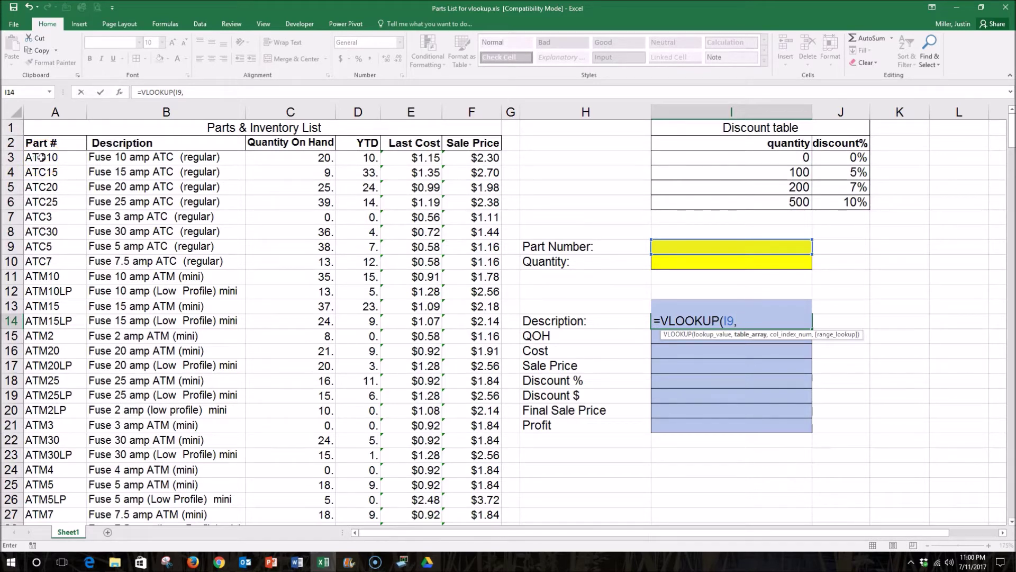
pyautogui.moveTo(41, 157); pyautogui.dragTo(473, 158)
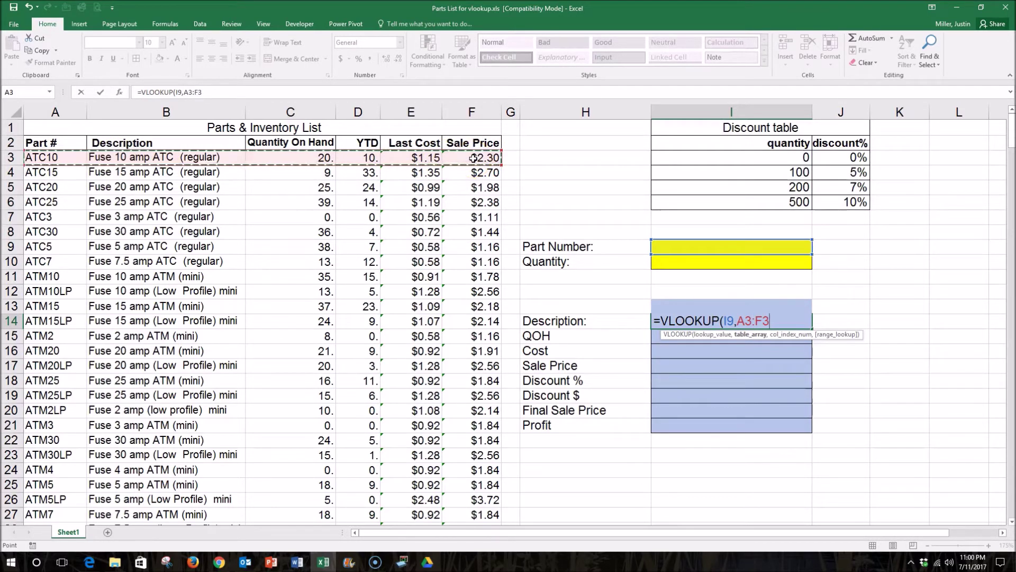
# - Extend the table to A3:F259 and complete =VLOOKUP(I9,A3:F259,2,False) in I14
pyautogui.moveTo(473, 158); pyautogui.dragTo(473, 158)
pyautogui.hotkey('ctrl', 'shift', 'Down')
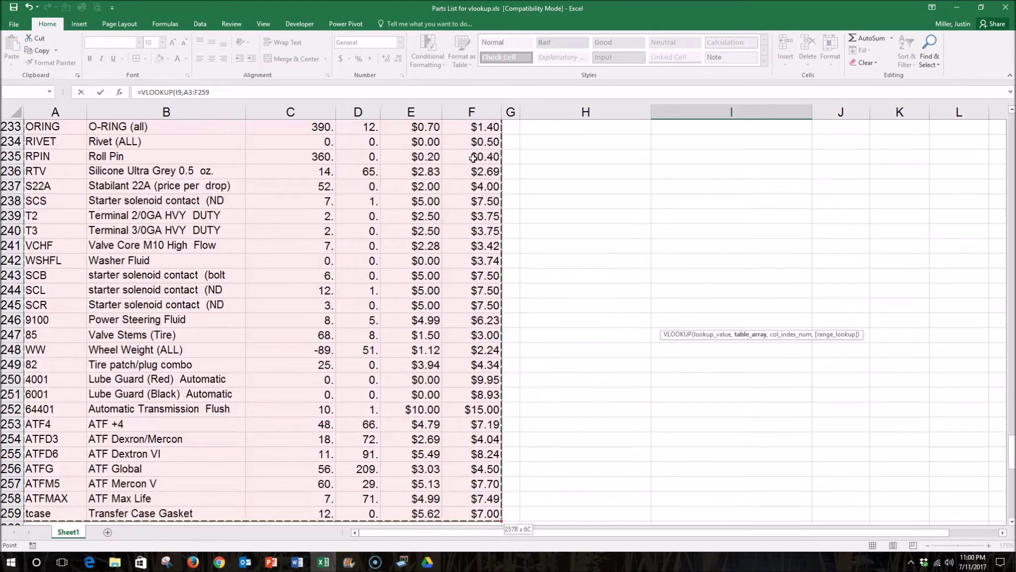
pyautogui.moveTo(1012, 452); pyautogui.dragTo(1012, 131)
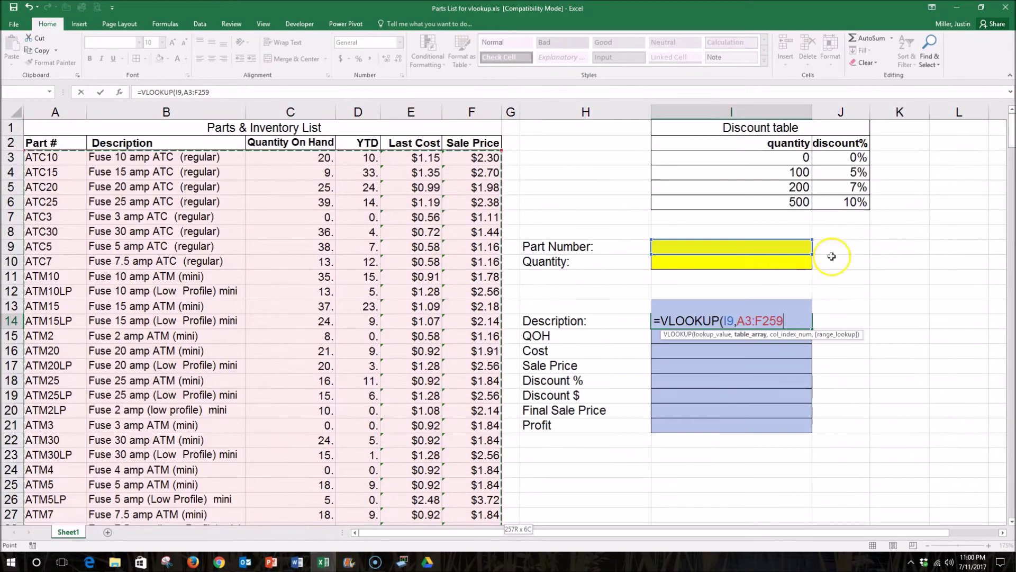
pyautogui.write(',')
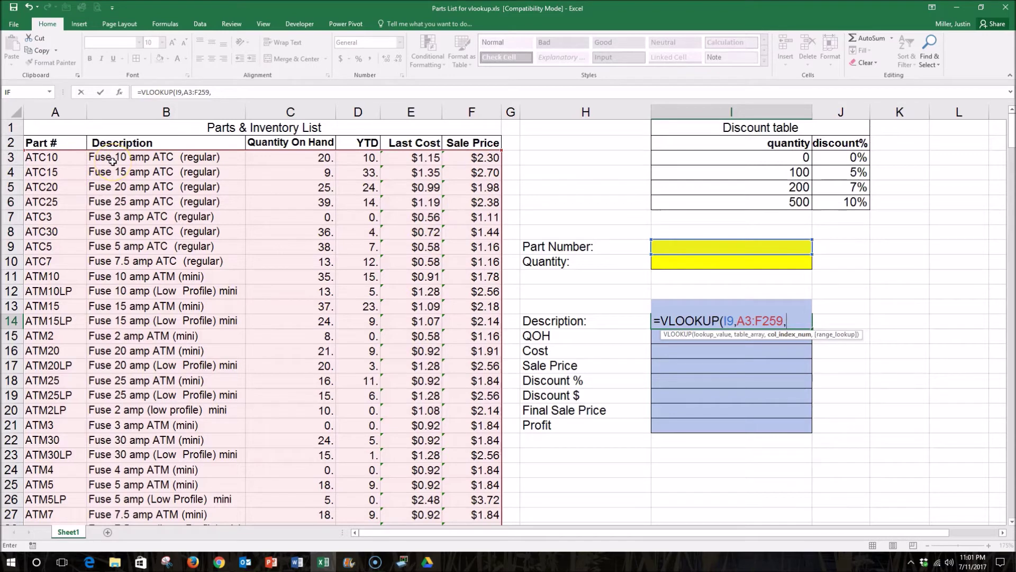
pyautogui.write('2,')
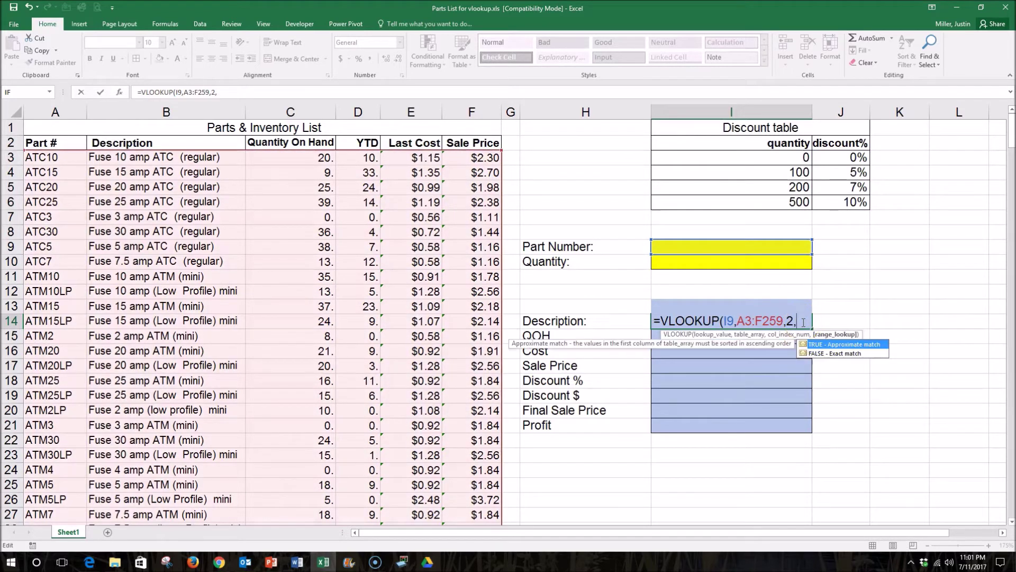
pyautogui.write('False)')
pyautogui.press('Return')
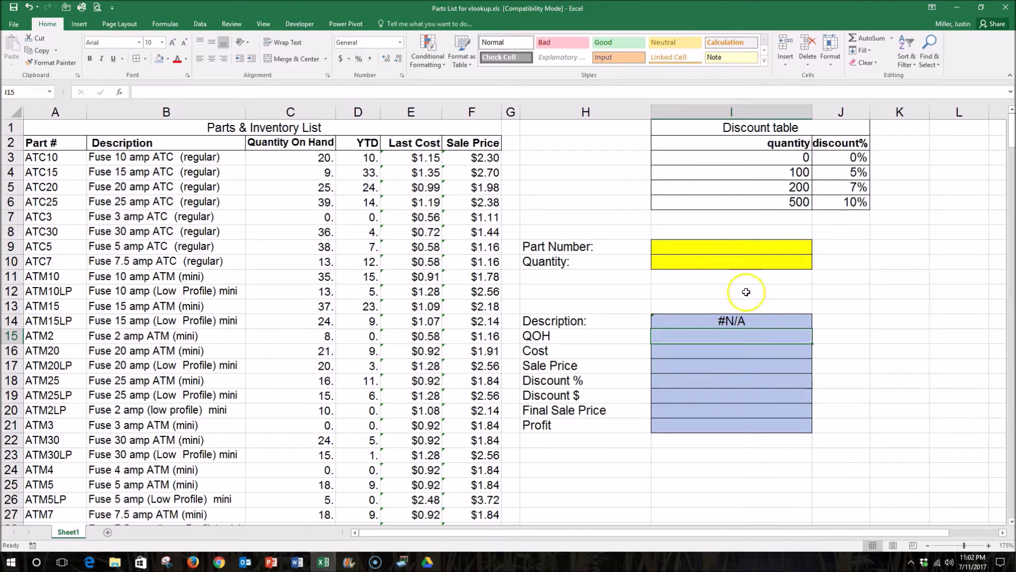
pyautogui.click(739, 247)
# - Enter part number atc15 in I9 so Description shows 'Fuse 15 amp ATC (regular)'
pyautogui.write('atc15')
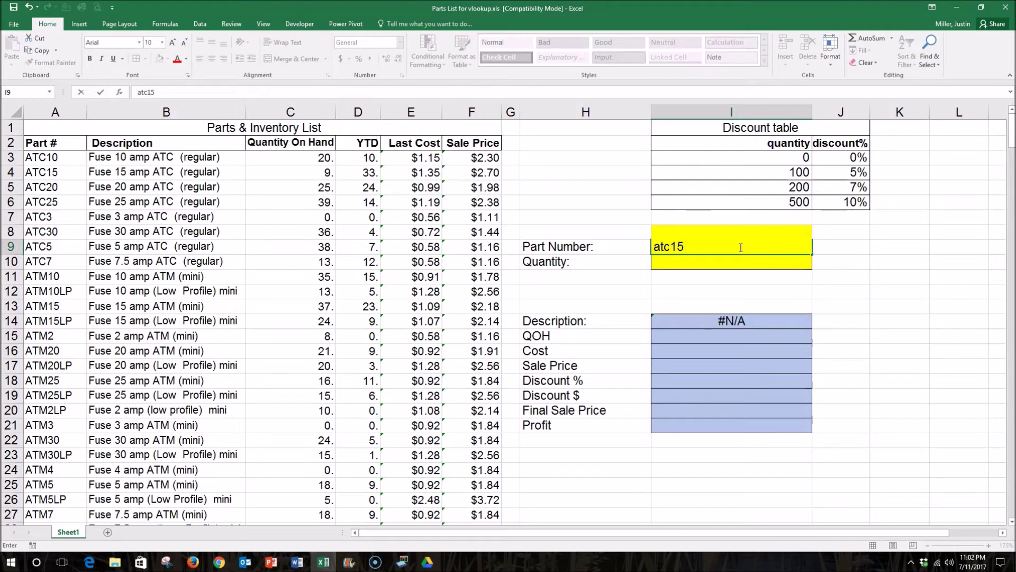
pyautogui.press('Return')
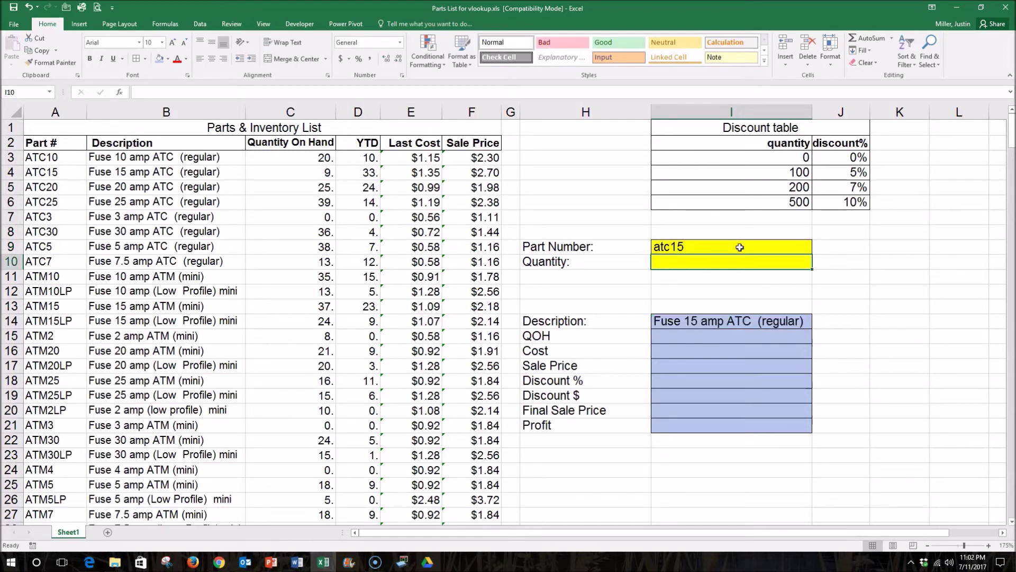
pyautogui.click(665, 337)
# - Enter =VLOOKUP(I9,A3:F259,3,false) in I15 so QOH shows 9
pyautogui.write('=')
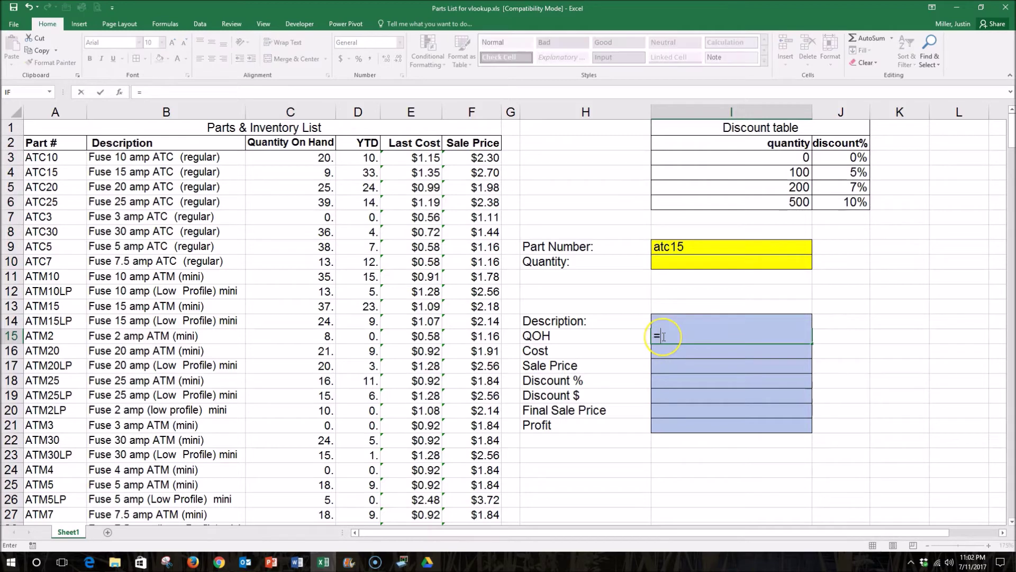
pyautogui.write('vlo')
pyautogui.press('Tab')
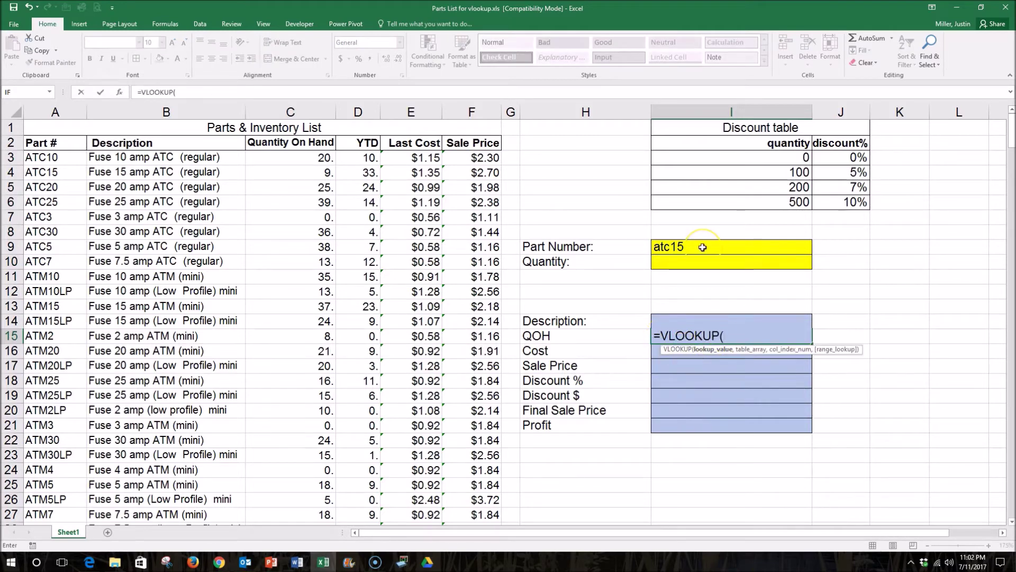
pyautogui.click(702, 247)
pyautogui.write(',')
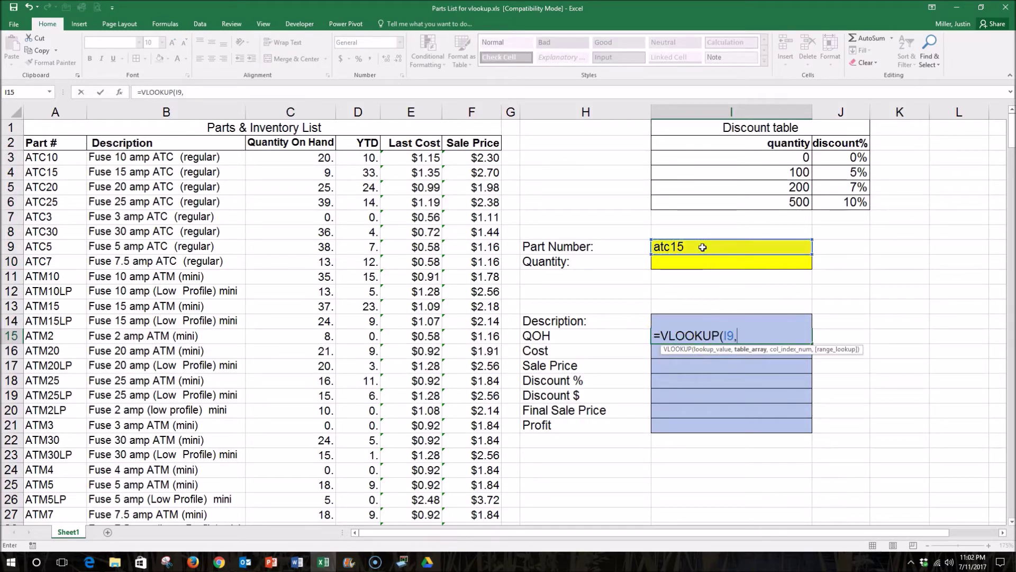
pyautogui.click(42, 156)
pyautogui.moveTo(41, 157); pyautogui.dragTo(479, 158)
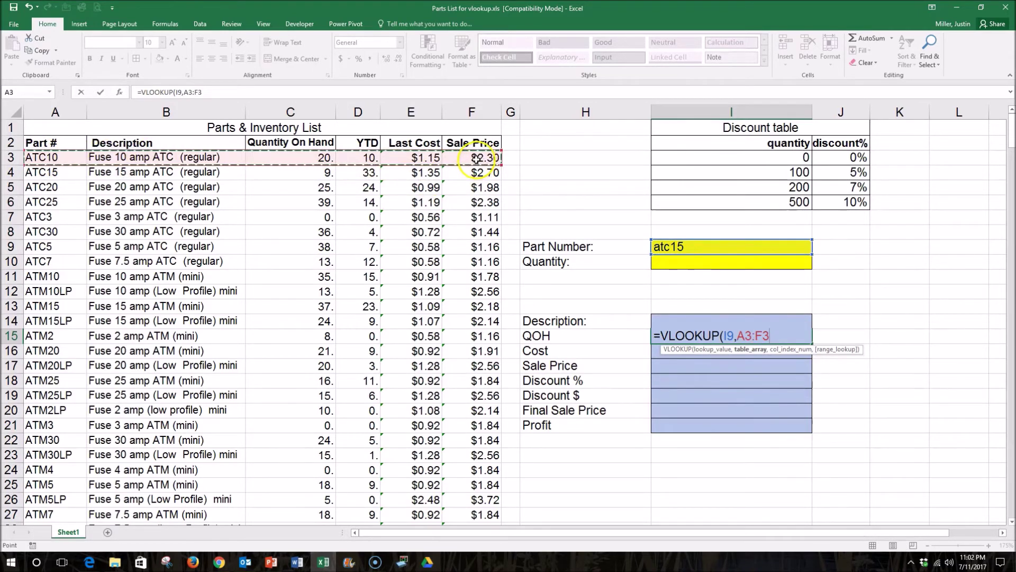
pyautogui.hotkey('ctrl', 'shift', 'Down')
pyautogui.write(',')
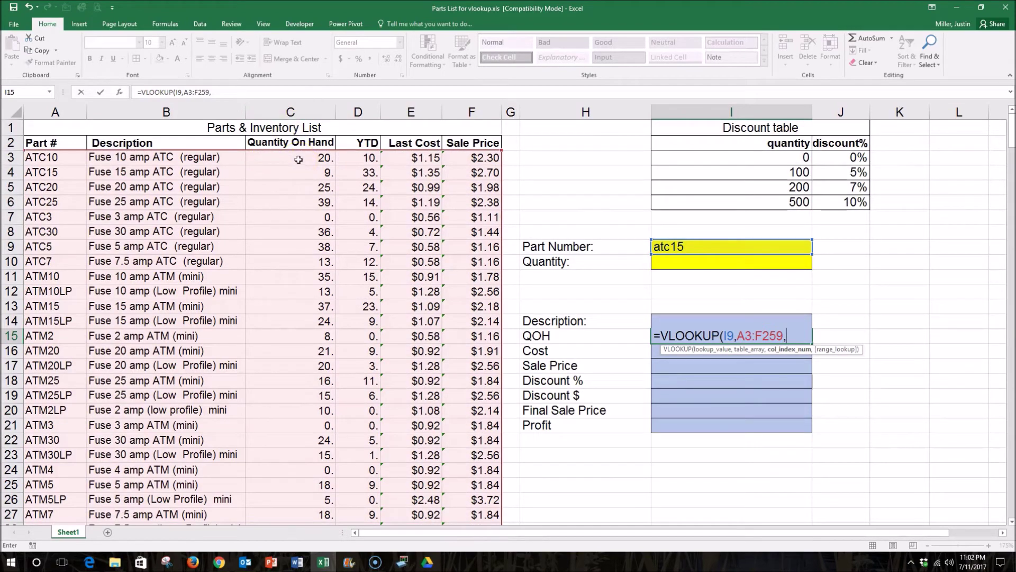
pyautogui.write('3,')
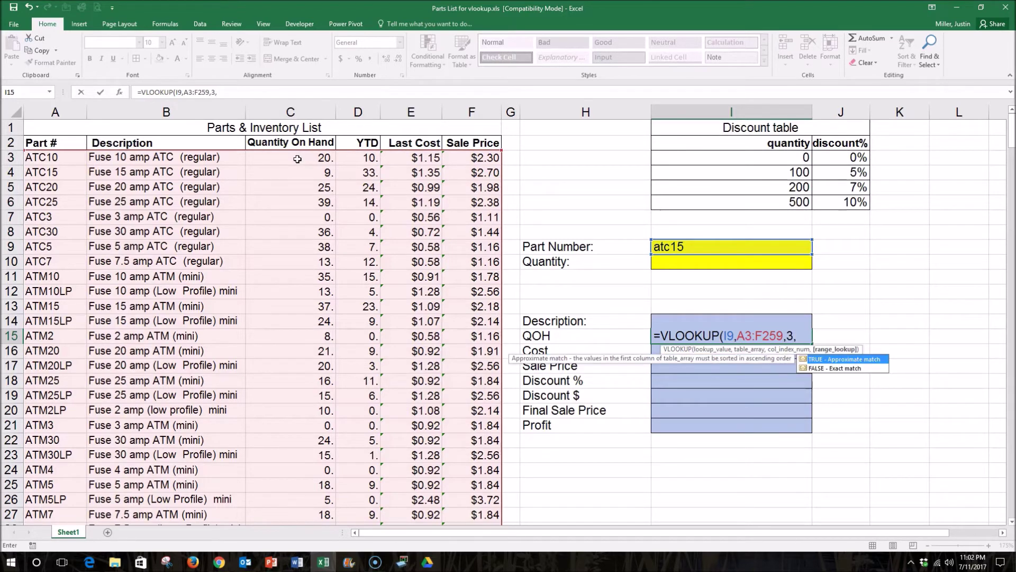
pyautogui.write('fals')
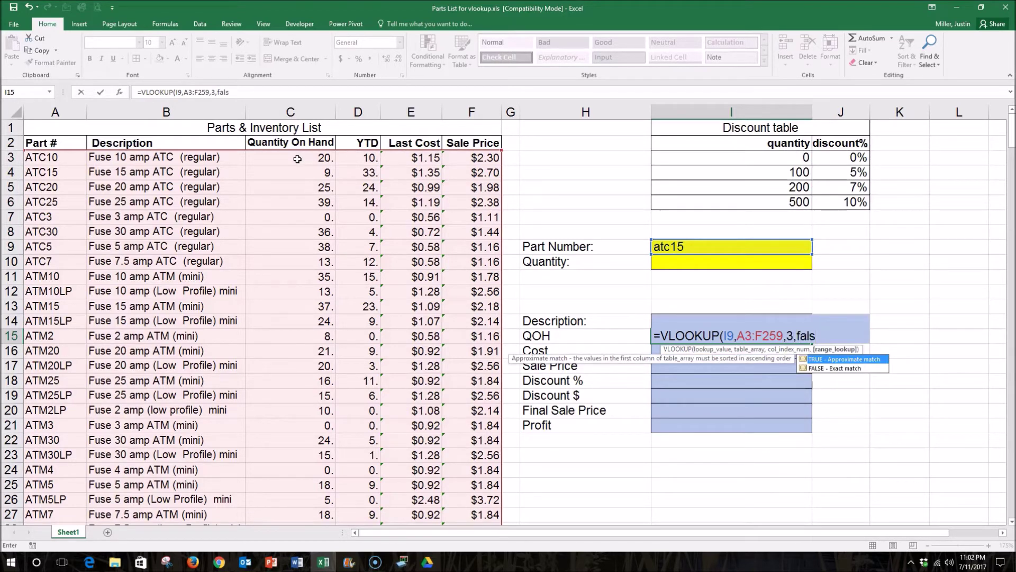
pyautogui.write('e)')
pyautogui.press('Return')
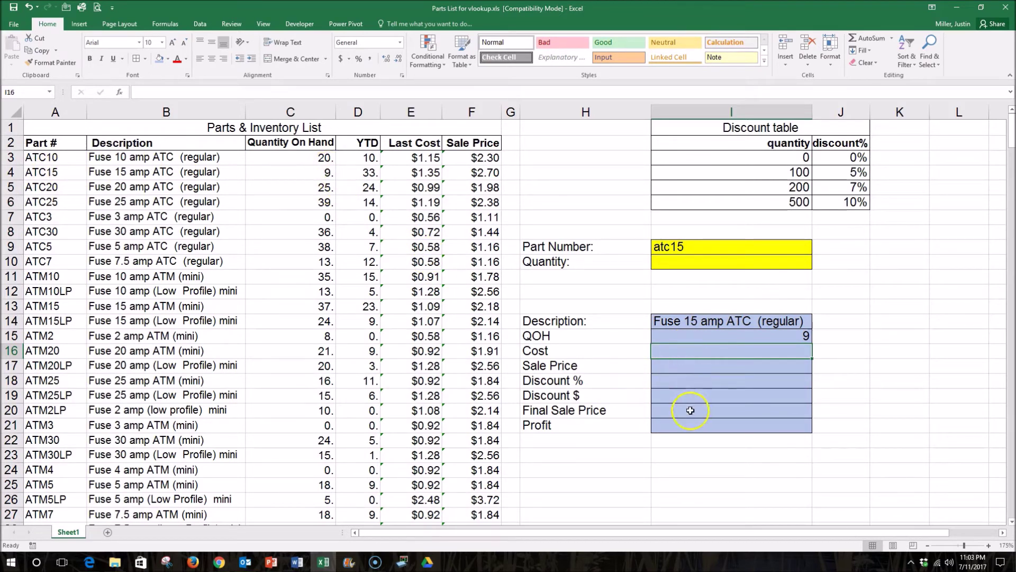
# - Enter =VLOOKUP(I9,A3:F259,4,false) in the Cost cell, showing $1.35
pyautogui.write('=vloo')
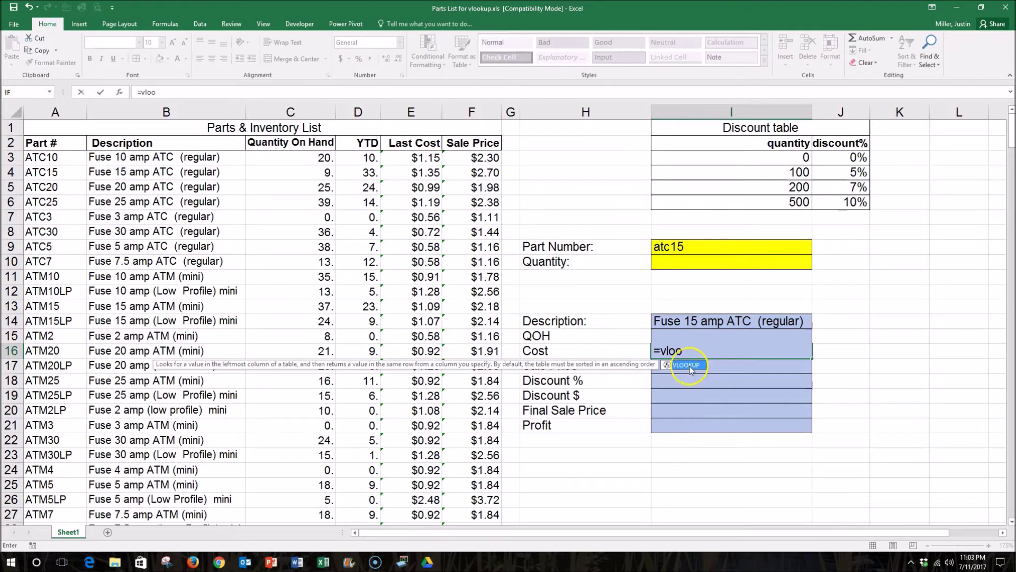
pyautogui.press('Tab')
pyautogui.click(709, 247)
pyautogui.write(',')
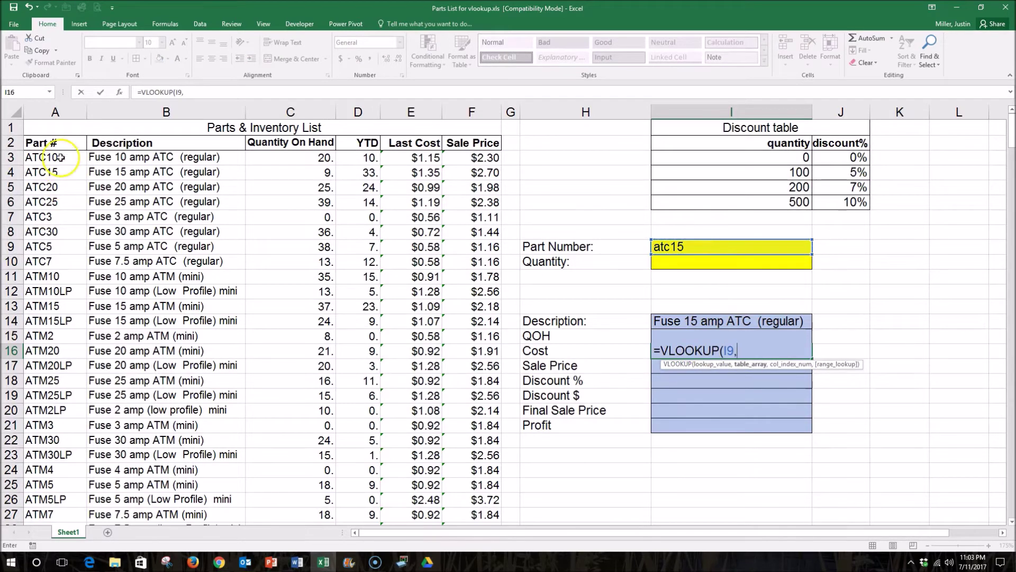
pyautogui.moveTo(61, 157); pyautogui.dragTo(474, 158)
pyautogui.hotkey('ctrl', 'shift', 'Down')
pyautogui.write(',4,false)')
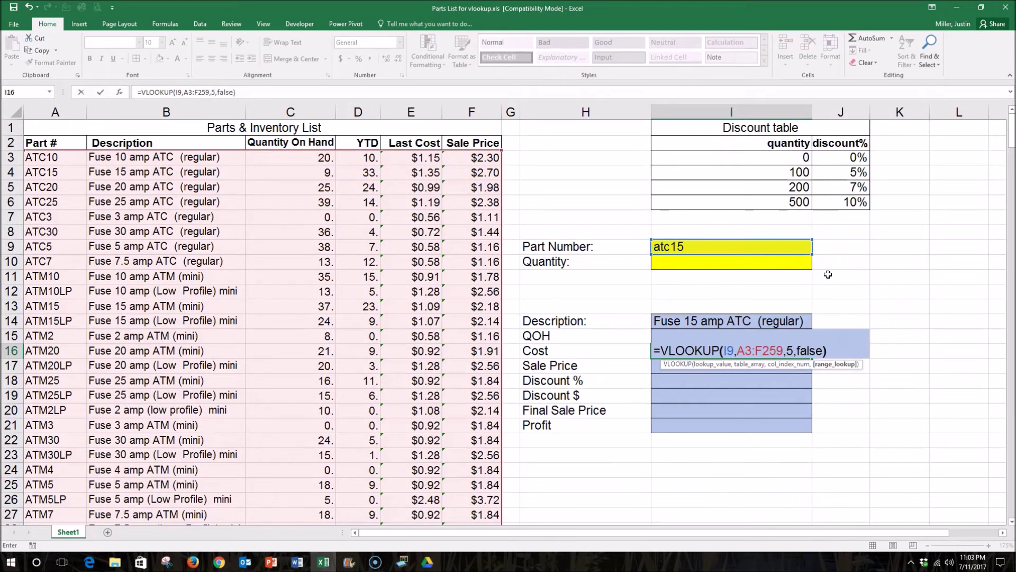
pyautogui.press('Return')
# - Enter =VLOOKUP(I9,A3:F259,6,false) in the Sale Price cell, showing $2.70
pyautogui.write('=vloo')
pyautogui.press('Tab')
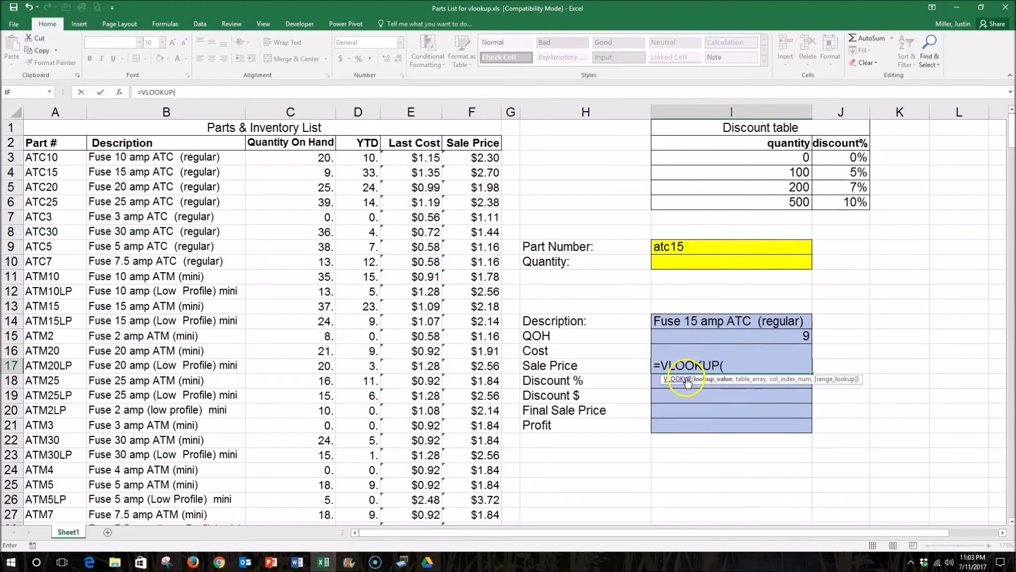
pyautogui.click(709, 246)
pyautogui.write(',')
pyautogui.moveTo(53, 158); pyautogui.dragTo(475, 159)
pyautogui.hotkey('ctrl', 'shift', 'Down')
pyautogui.write(',6,false)')
pyautogui.press('Return')
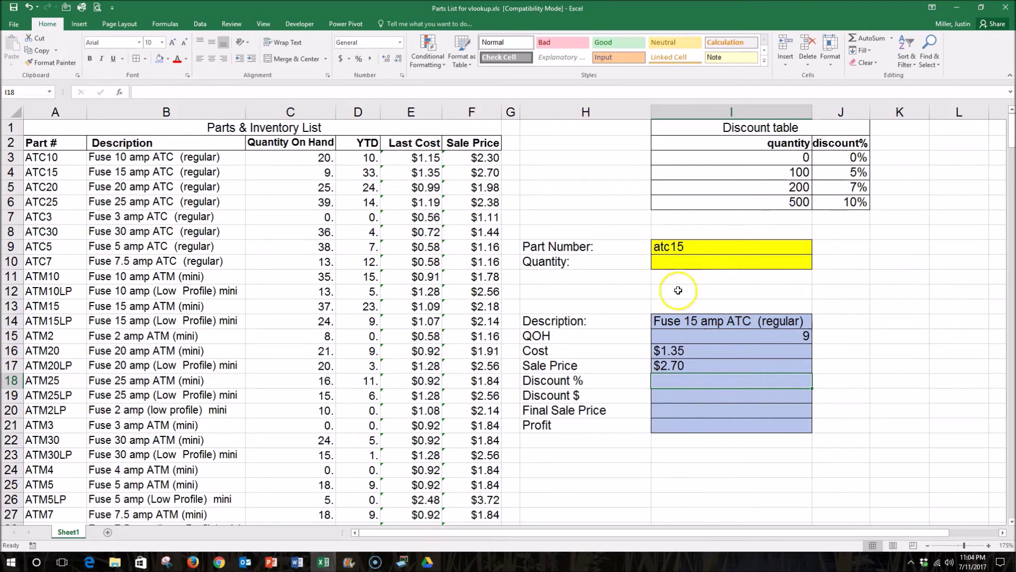
# - Start the Discount % lookup =VLOOKUP(I10,I3:J6,2, on the quantity and discount table
pyautogui.write('=')
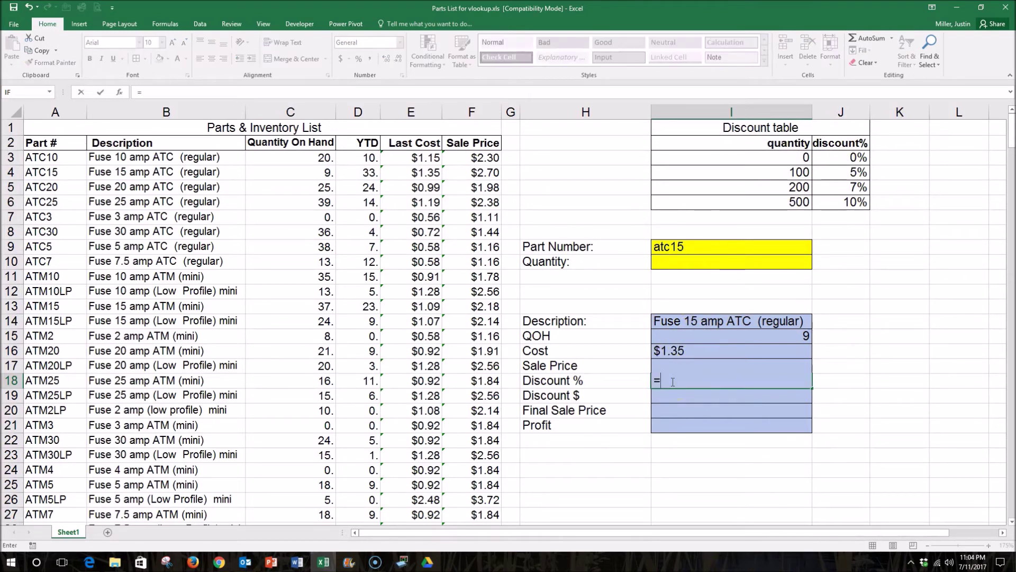
pyautogui.write('vlooku')
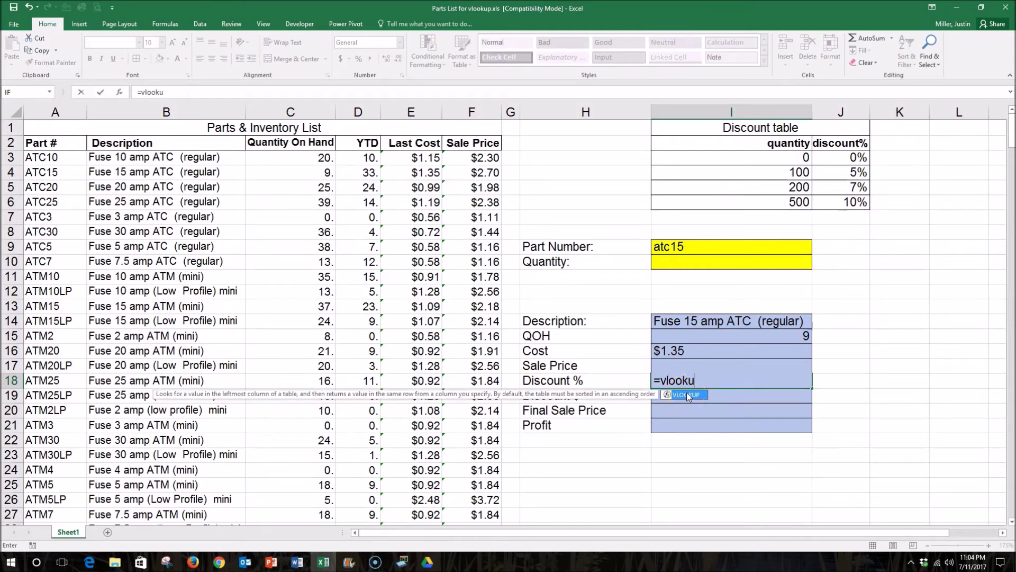
pyautogui.doubleClick(687, 395)
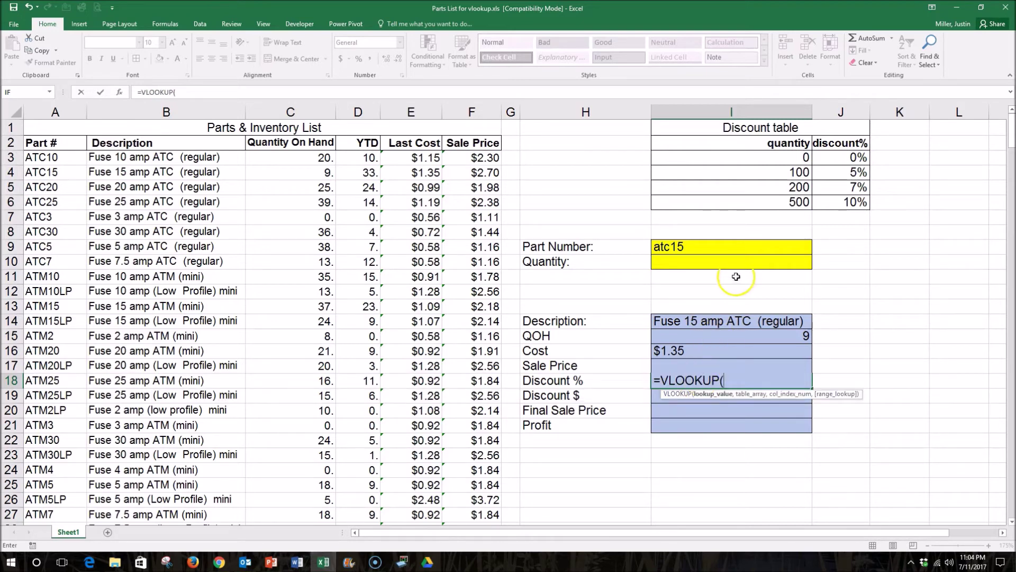
pyautogui.click(722, 261)
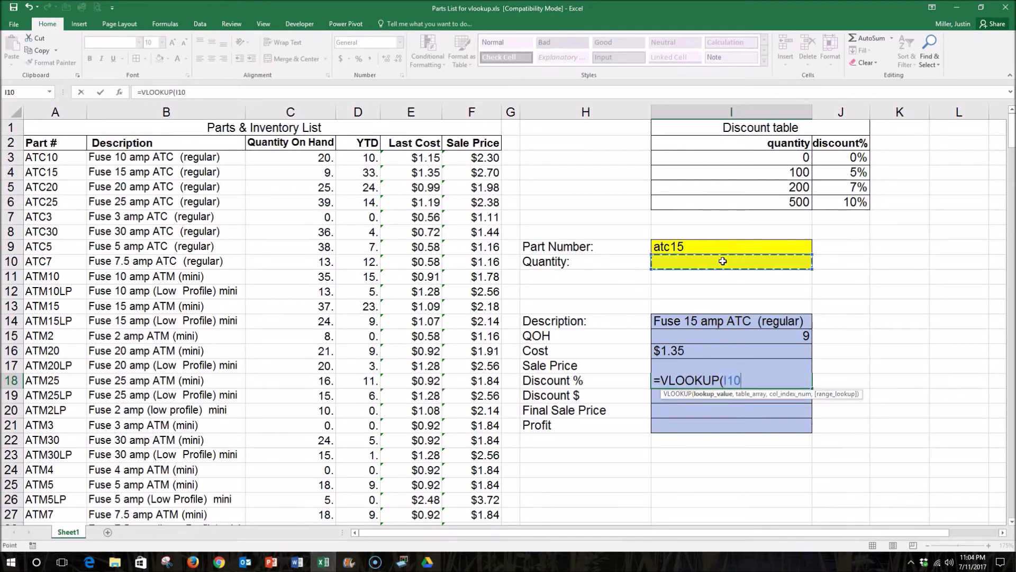
pyautogui.write(',')
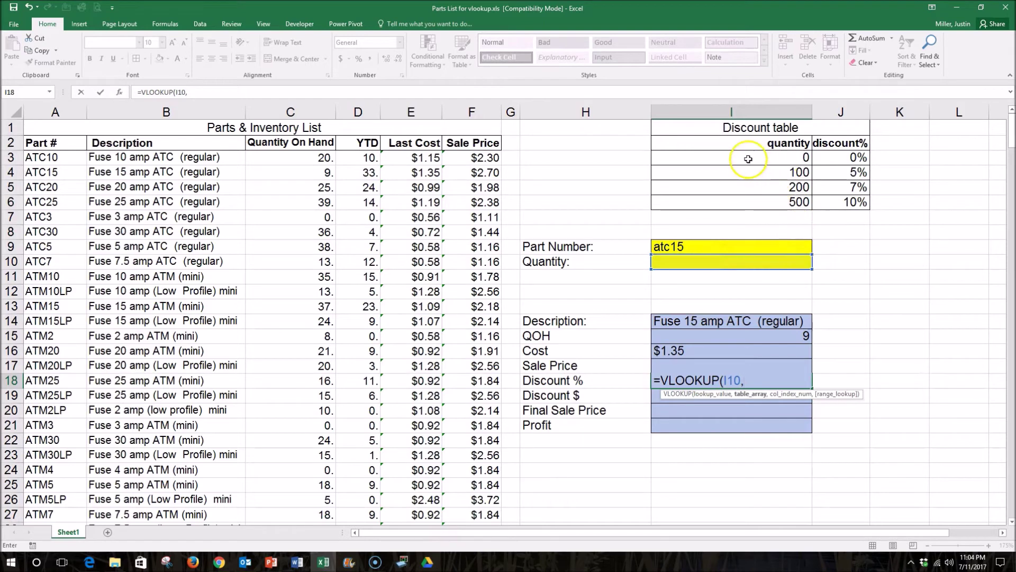
pyautogui.click(765, 162)
pyautogui.moveTo(765, 161); pyautogui.dragTo(855, 200)
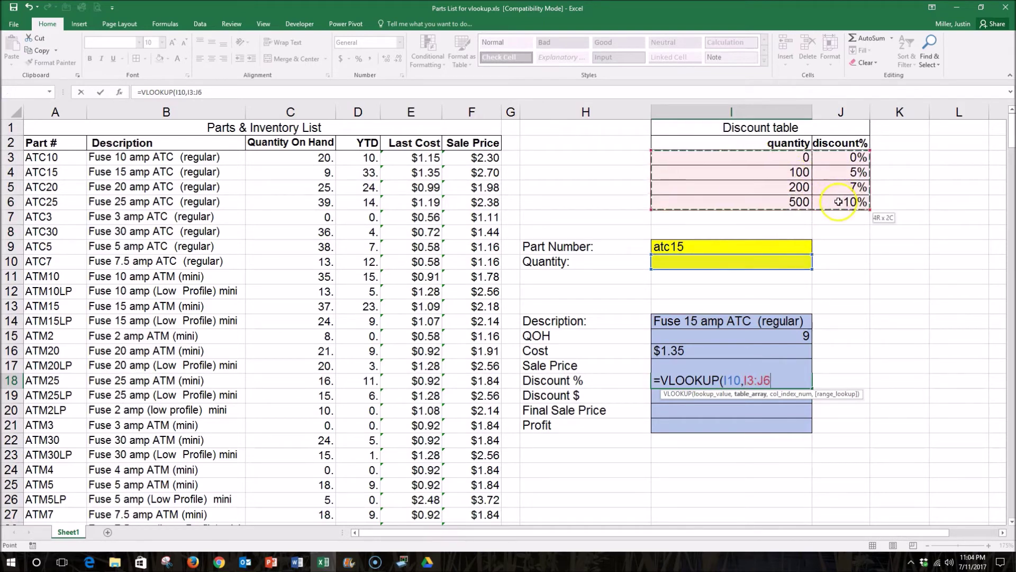
pyautogui.write(',')
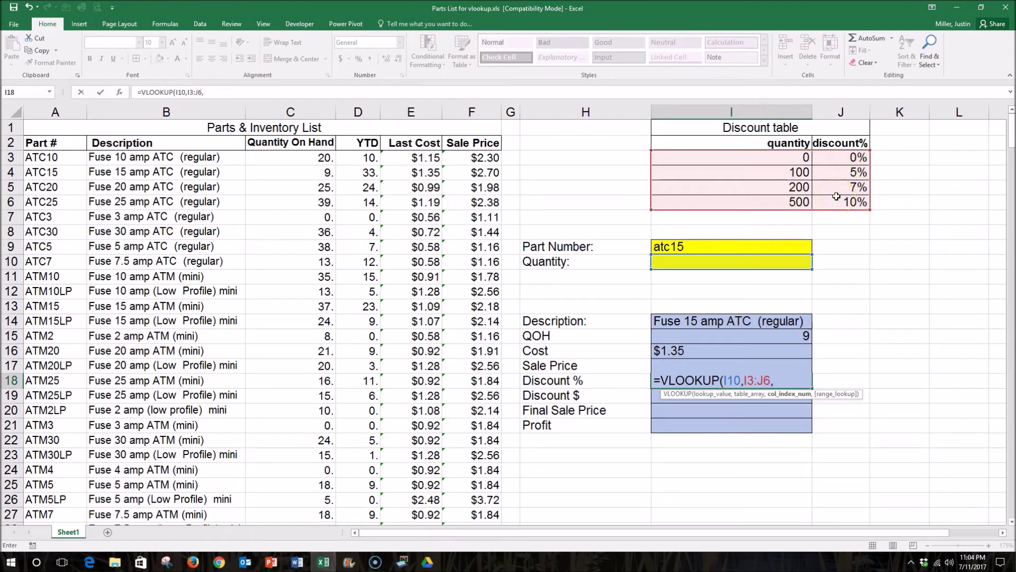
pyautogui.write('2,')
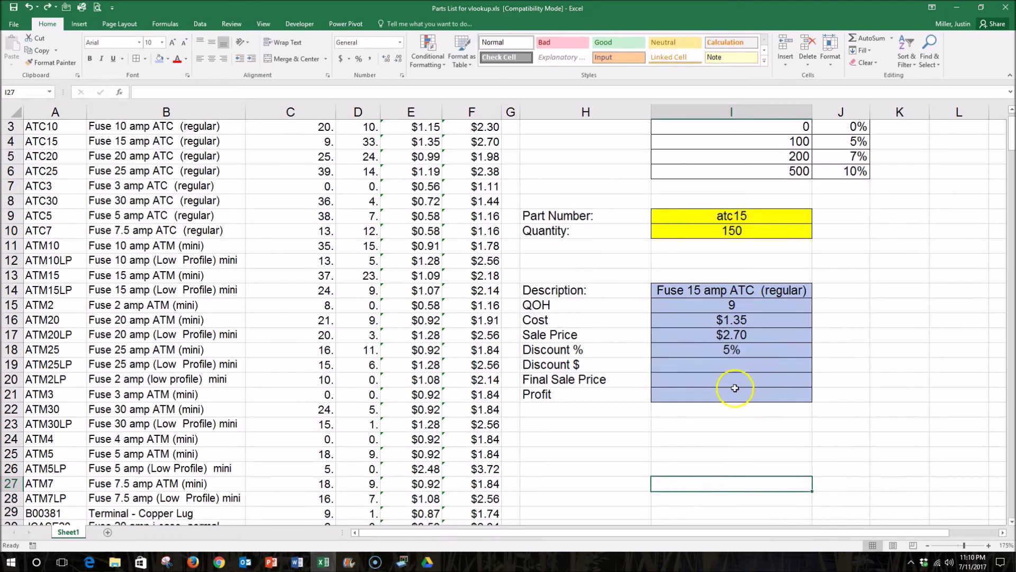
# - Enter =I17*I18 in I19 and apply Accounting format, showing $0.14
pyautogui.click(700, 367)
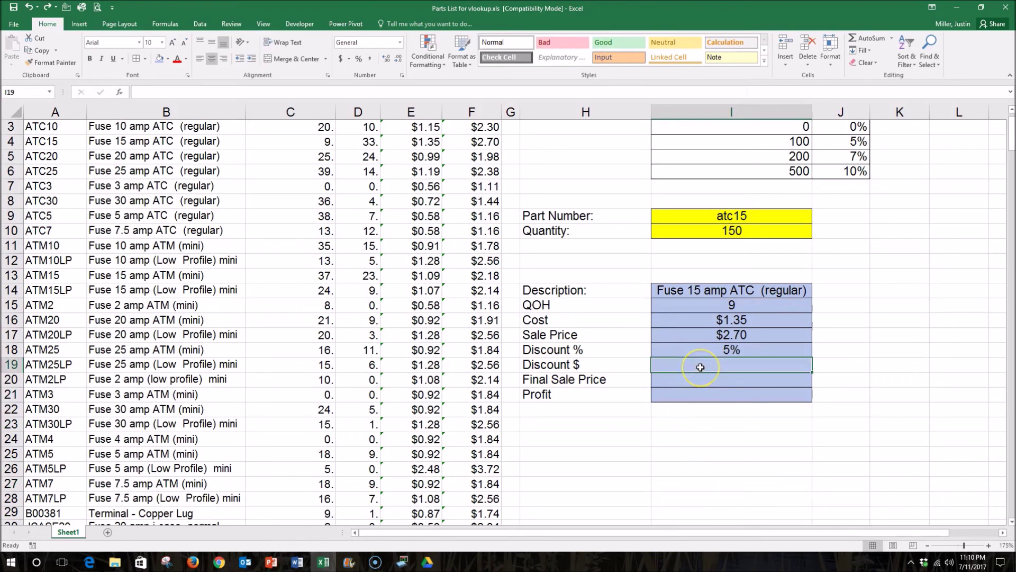
pyautogui.write('=')
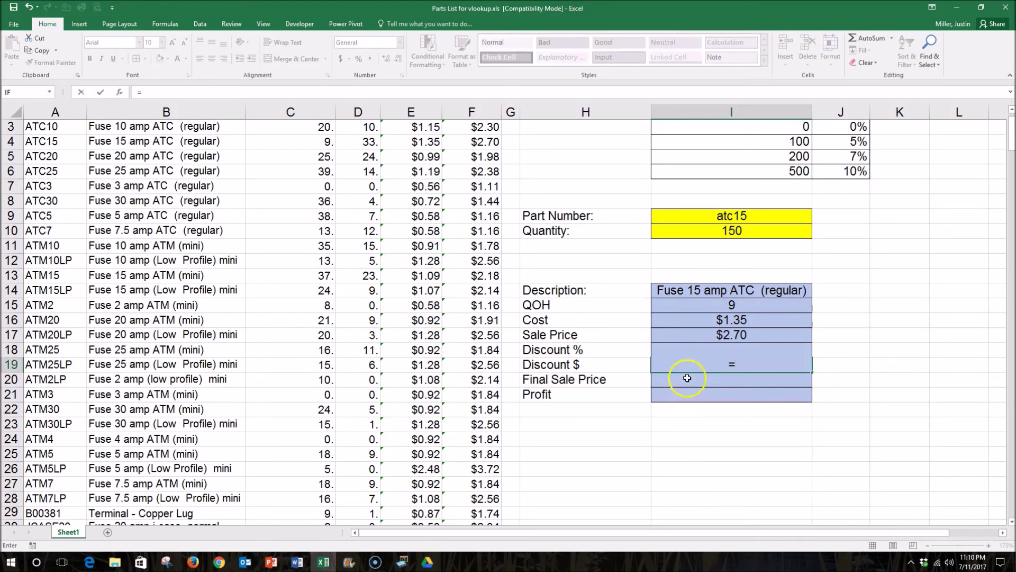
pyautogui.click(714, 338)
pyautogui.write('*')
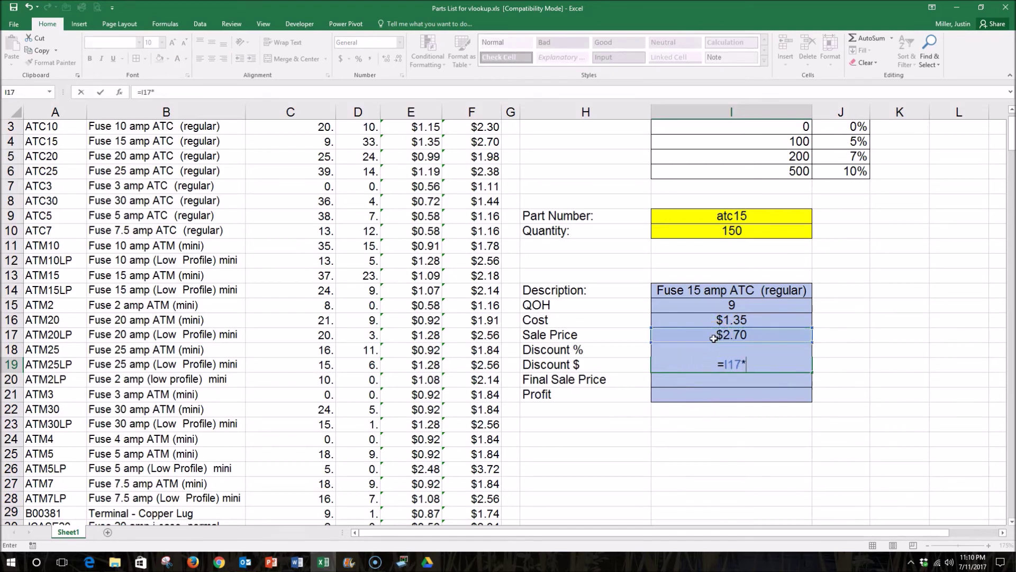
pyautogui.click(718, 333)
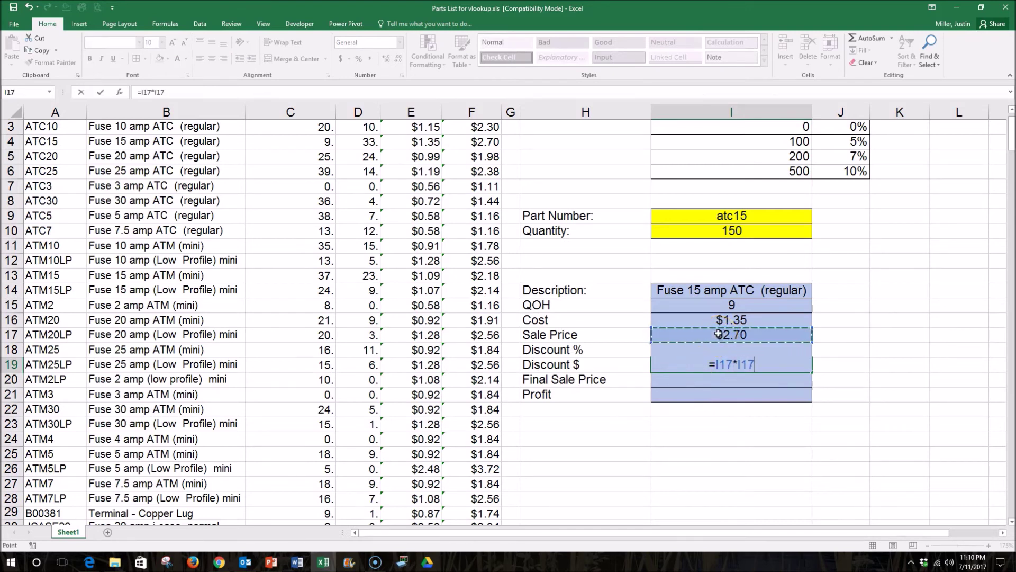
pyautogui.click(718, 349)
pyautogui.press('Return')
pyautogui.click(740, 365)
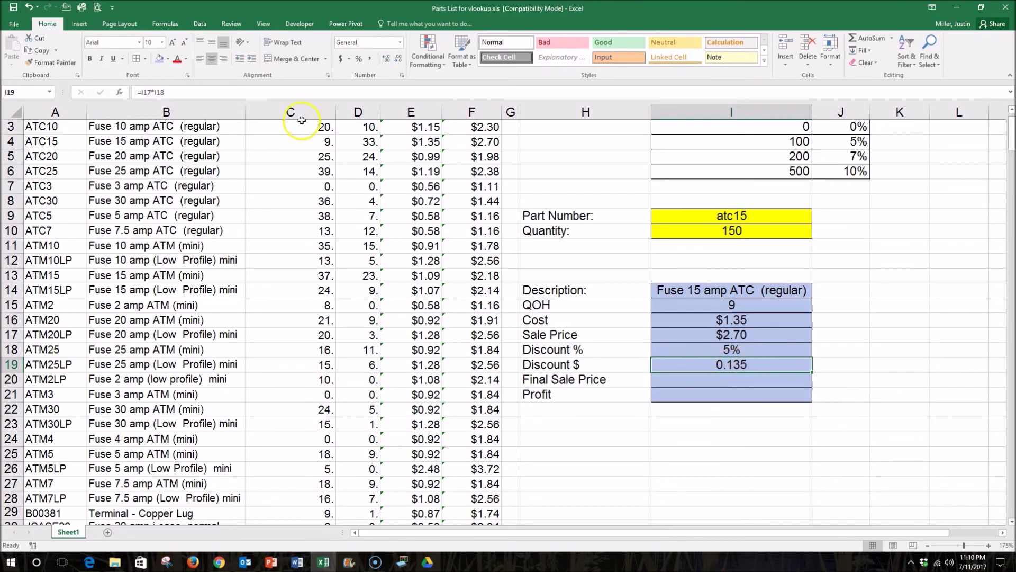
pyautogui.click(339, 59)
pyautogui.click(728, 377)
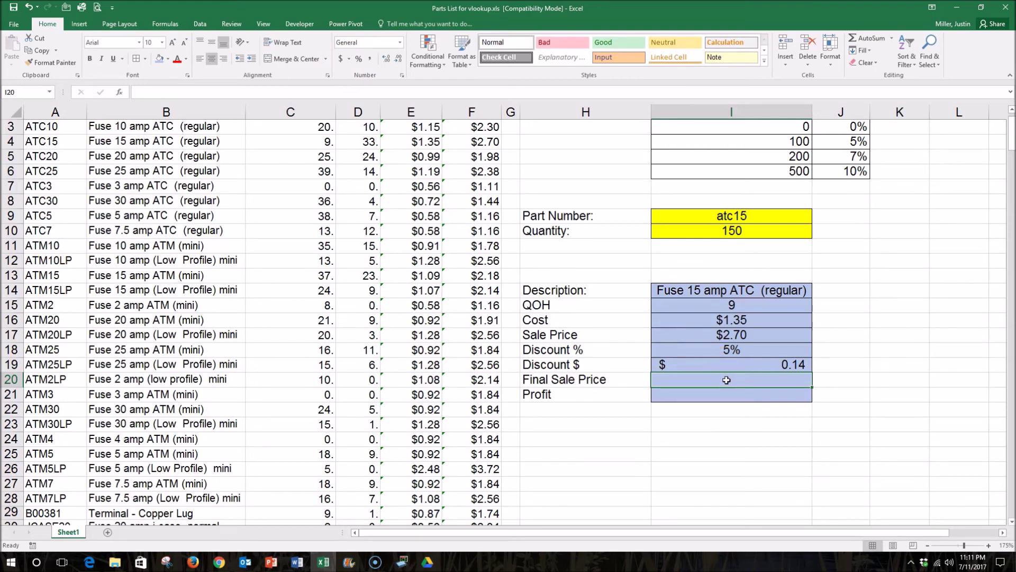
# - Set Final Sale Price in I20 to Sale Price minus Discount $, giving $2.57
pyautogui.write('=')
pyautogui.press('Up')
pyautogui.press('Up')
pyautogui.press('Up')
pyautogui.write('-')
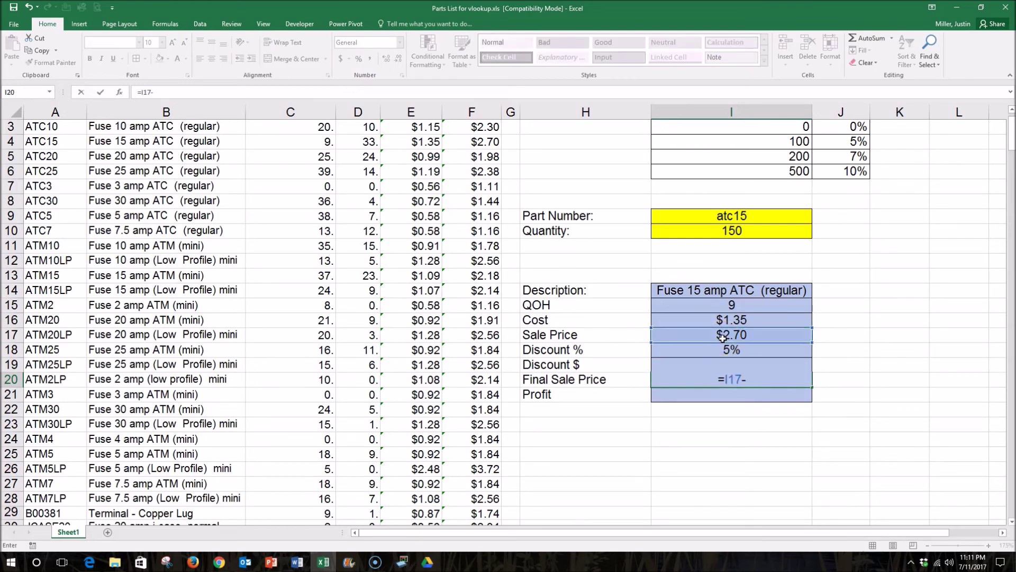
pyautogui.press('Up')
pyautogui.press('Up')
pyautogui.press('Return')
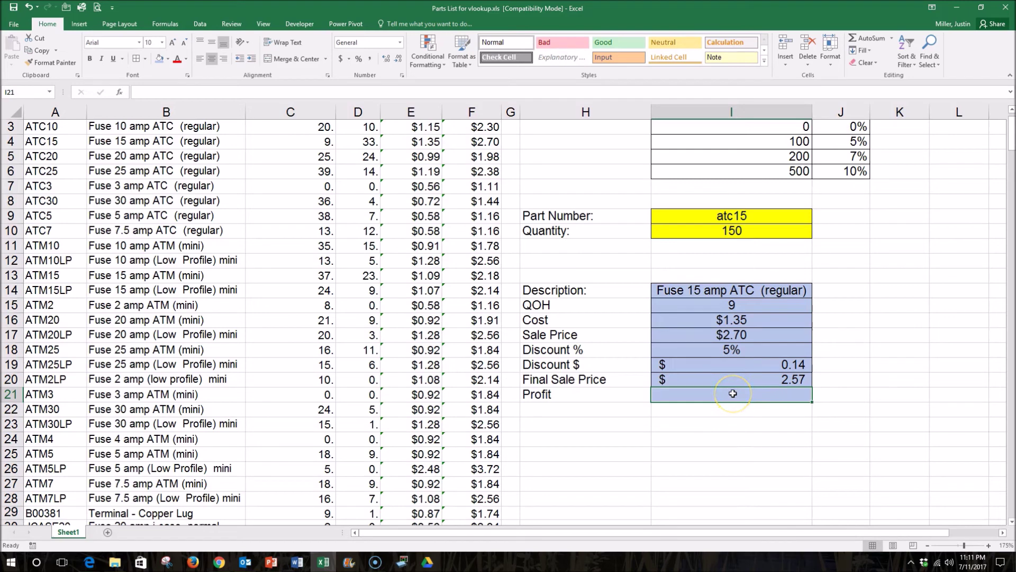
# - Set Profit in I21 to =(I20-I16)*I10, showing $182.25 for 150 units
pyautogui.write('=I20')
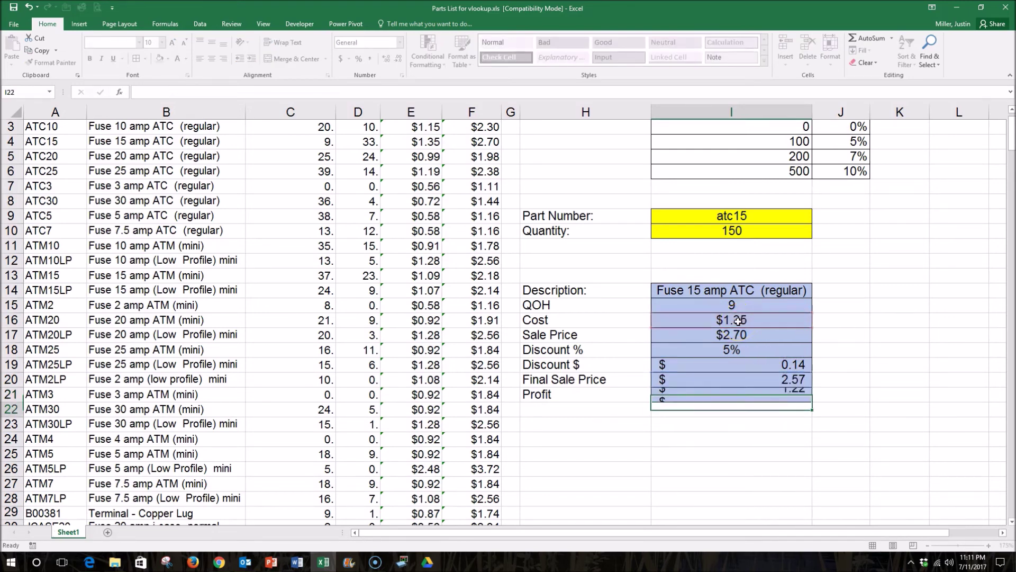
pyautogui.click(756, 434)
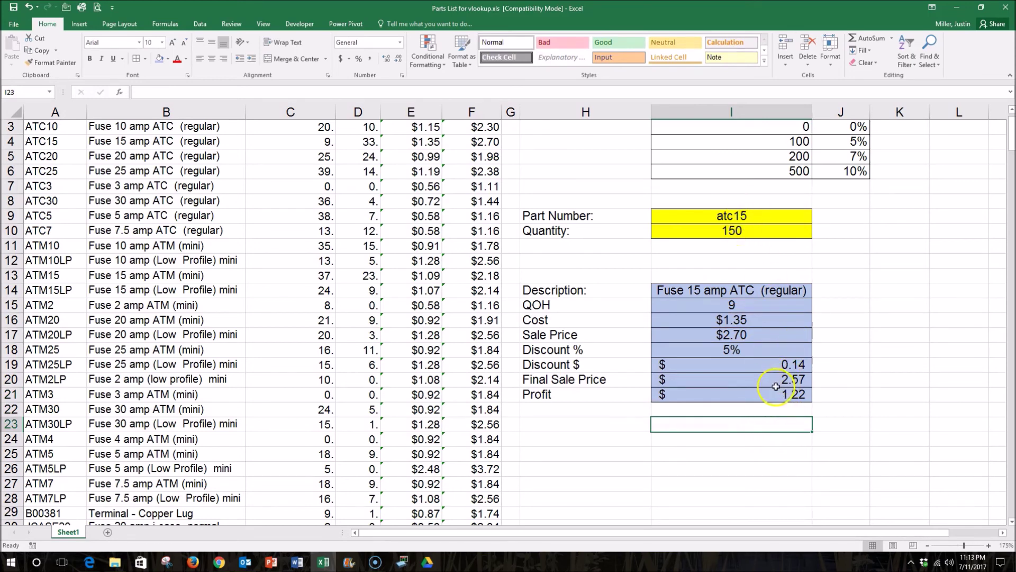
pyautogui.click(753, 394)
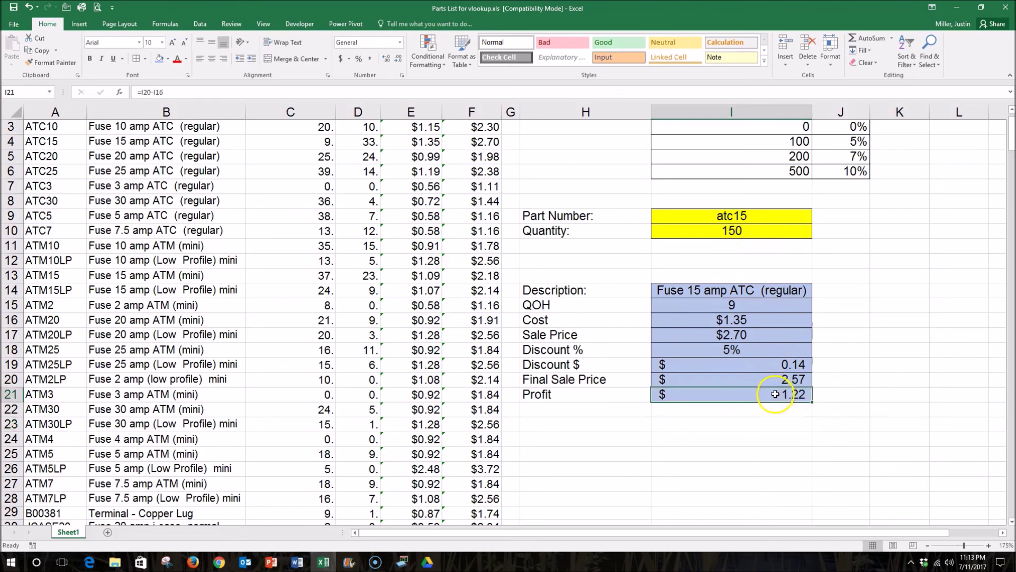
pyautogui.click(180, 92)
pyautogui.write(')')
pyautogui.press('Home')
pyautogui.press('Right')
pyautogui.write('(')
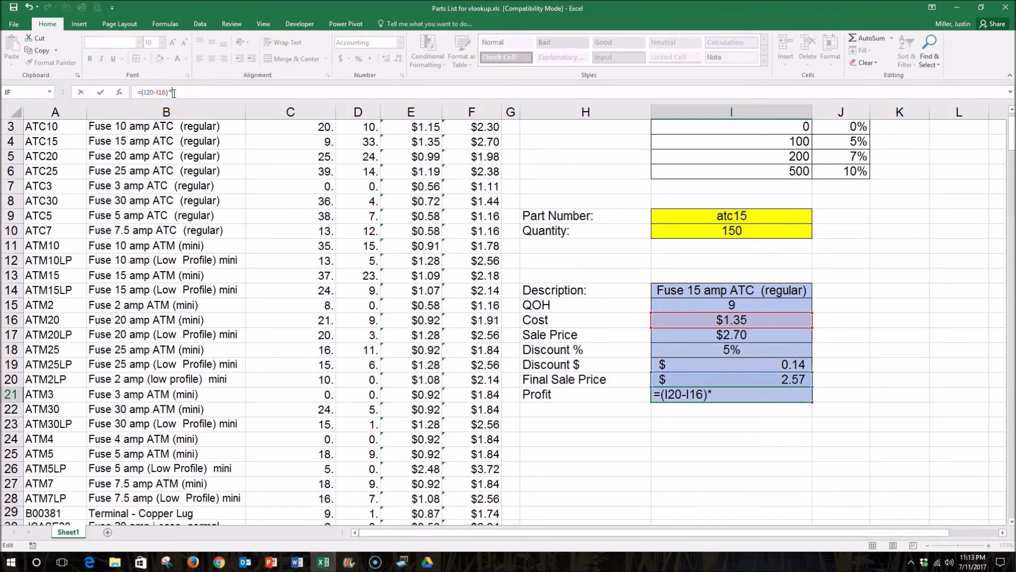
pyautogui.write('*')
pyautogui.click(732, 231)
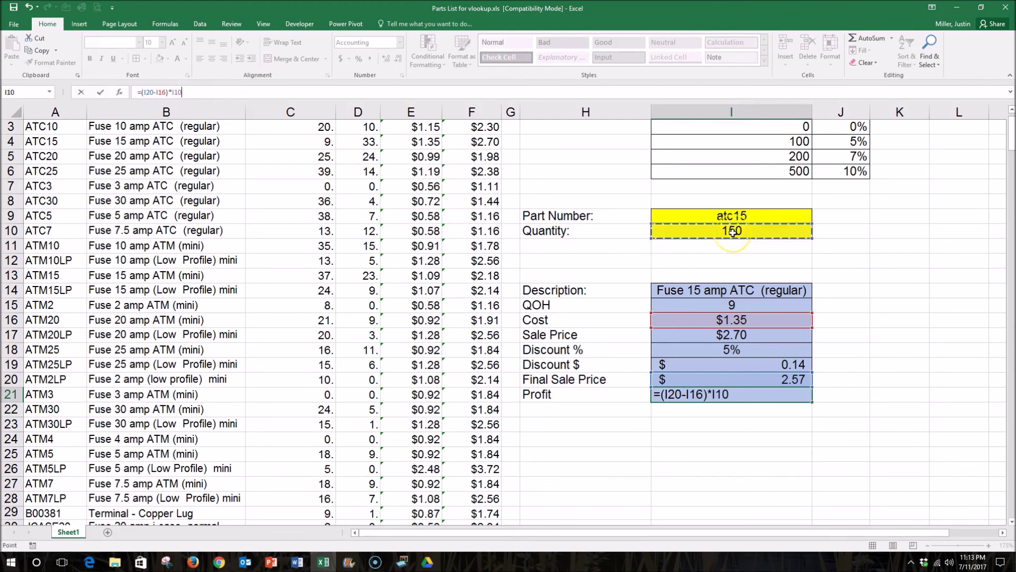
pyautogui.press('Return')
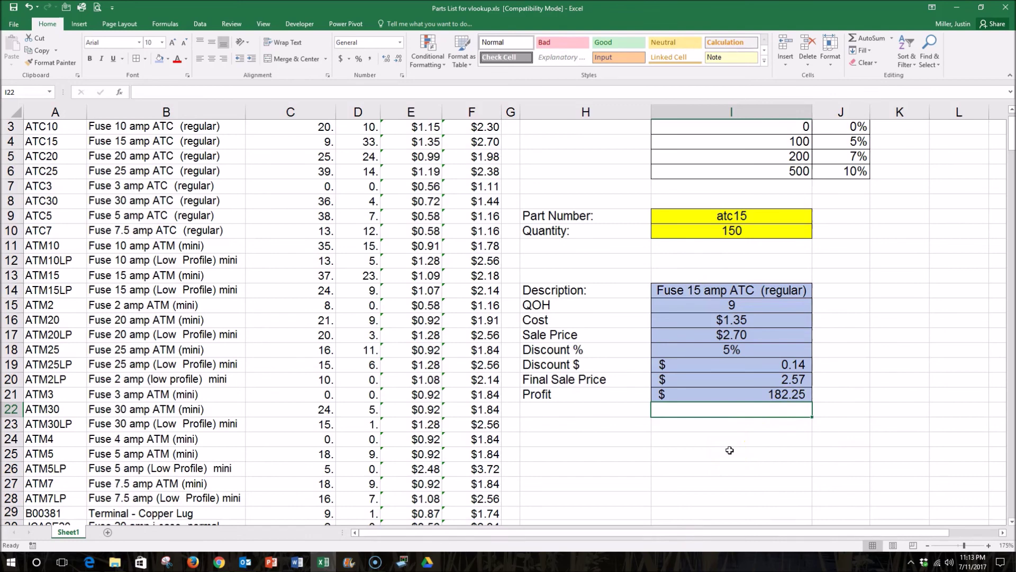
pyautogui.scroll(1, 729, 450)
# - Enter part atm10 and quantity 375 to confirm the lookups return Fuse 10 amp ATM (mini), $1.66 final price, $279.53 profit
pyautogui.click(746, 246)
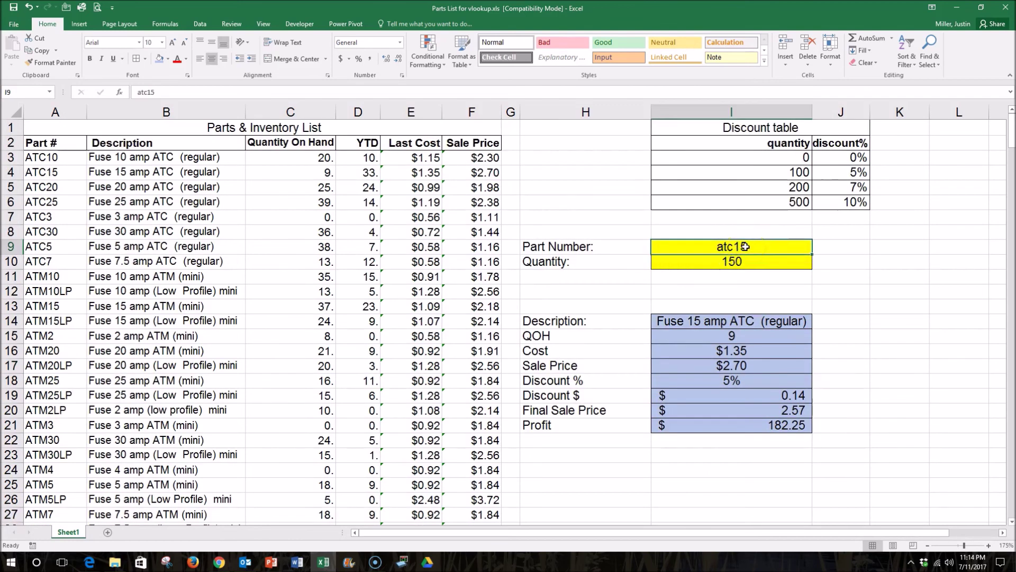
pyautogui.write('atm10')
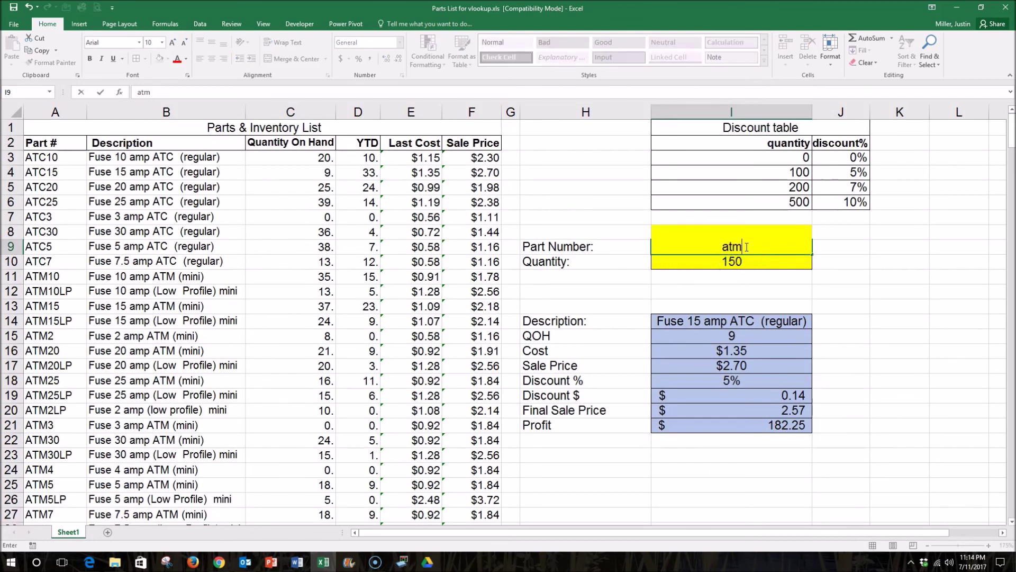
pyautogui.click(750, 258)
pyautogui.write('375')
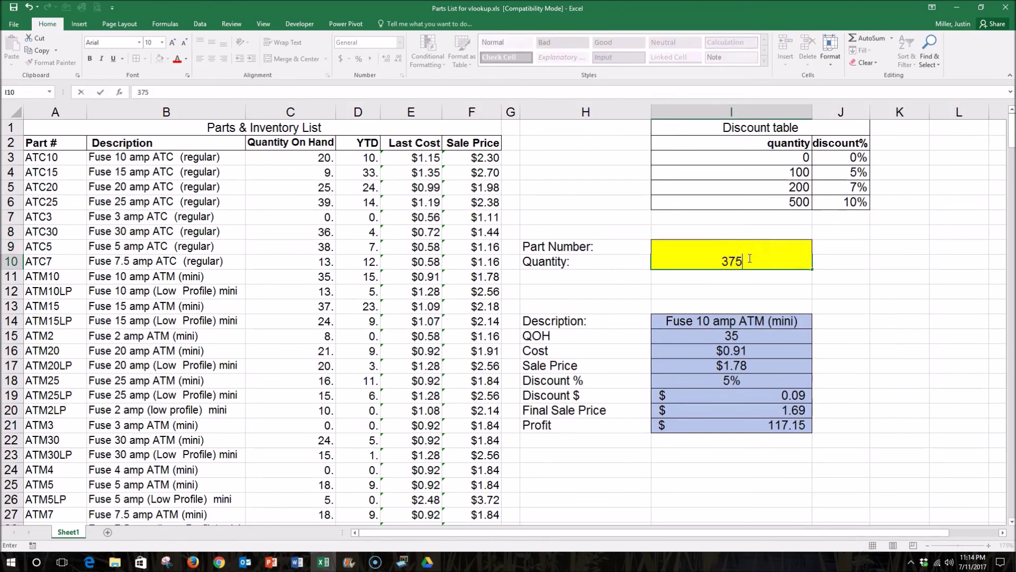
pyautogui.press('Return')
pyautogui.click(713, 253)
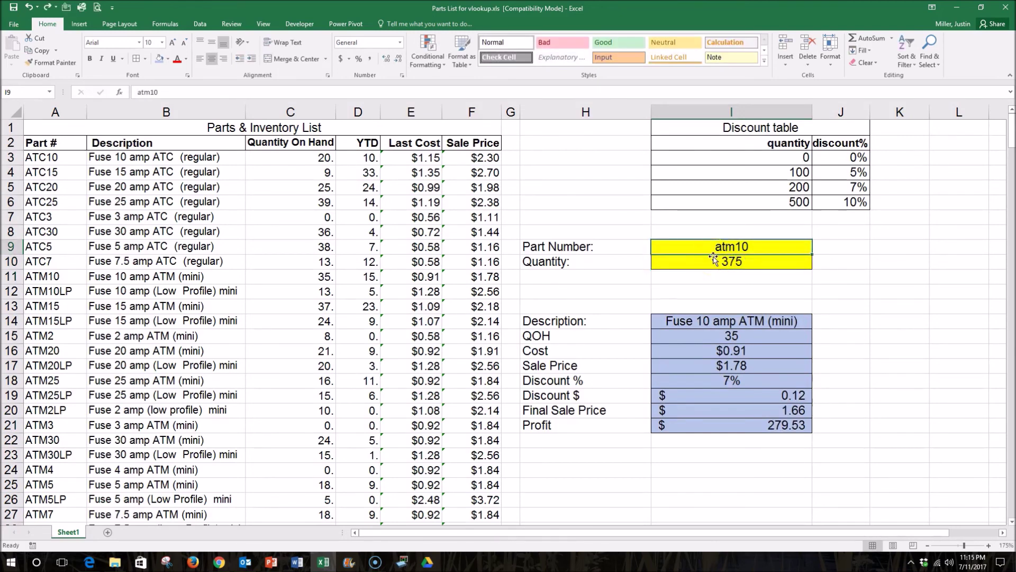